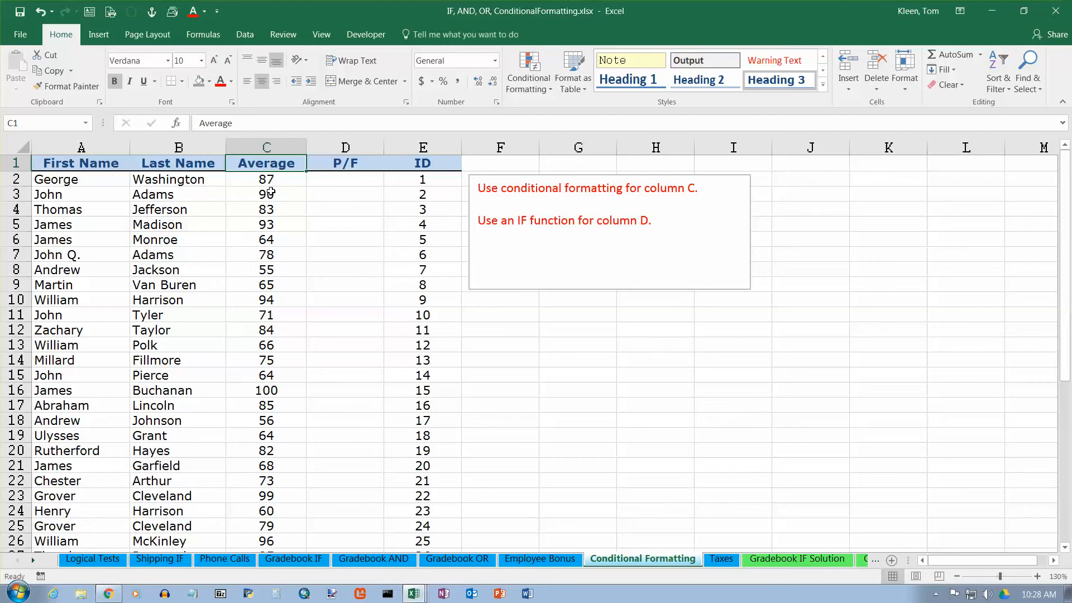
- Select all the average scores in column C from C2 down to C44, without the header
left_click(244, 173)
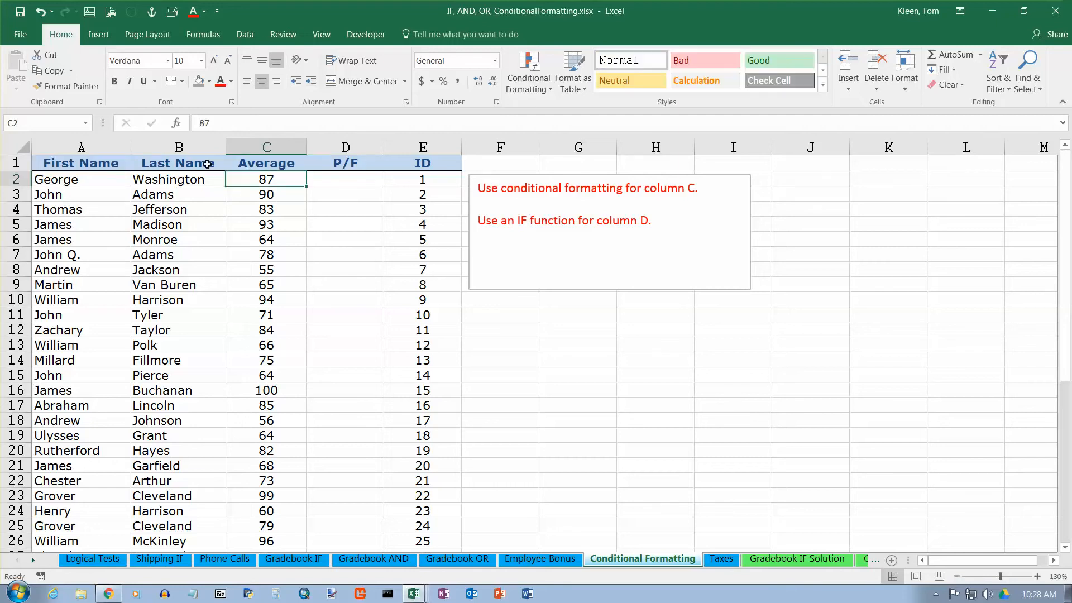
left_click(207, 165)
left_click(281, 165)
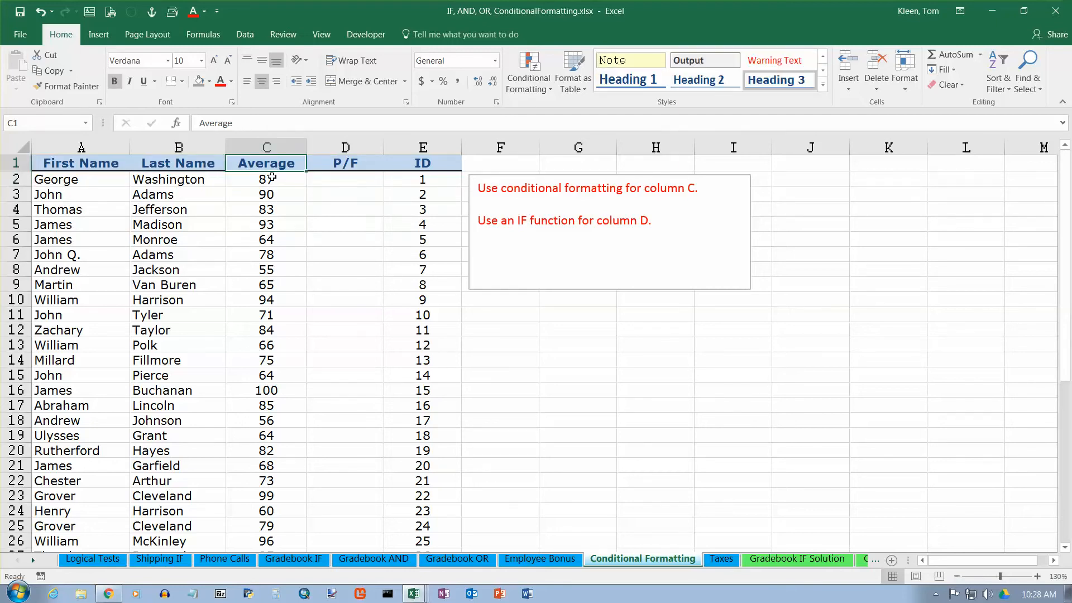
left_click(272, 178)
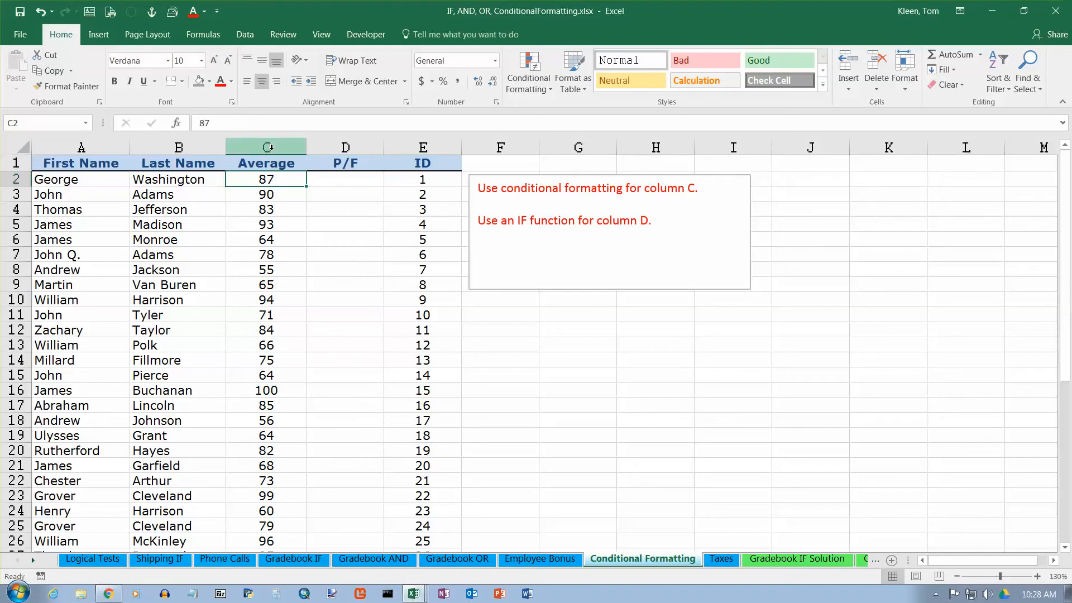
left_click(268, 147)
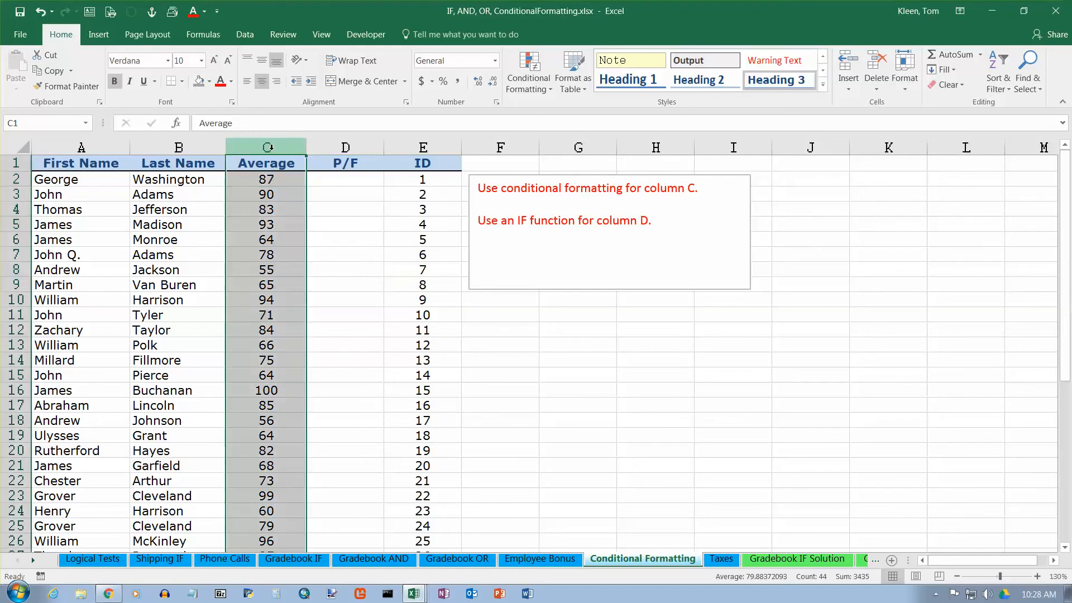
left_click(273, 179)
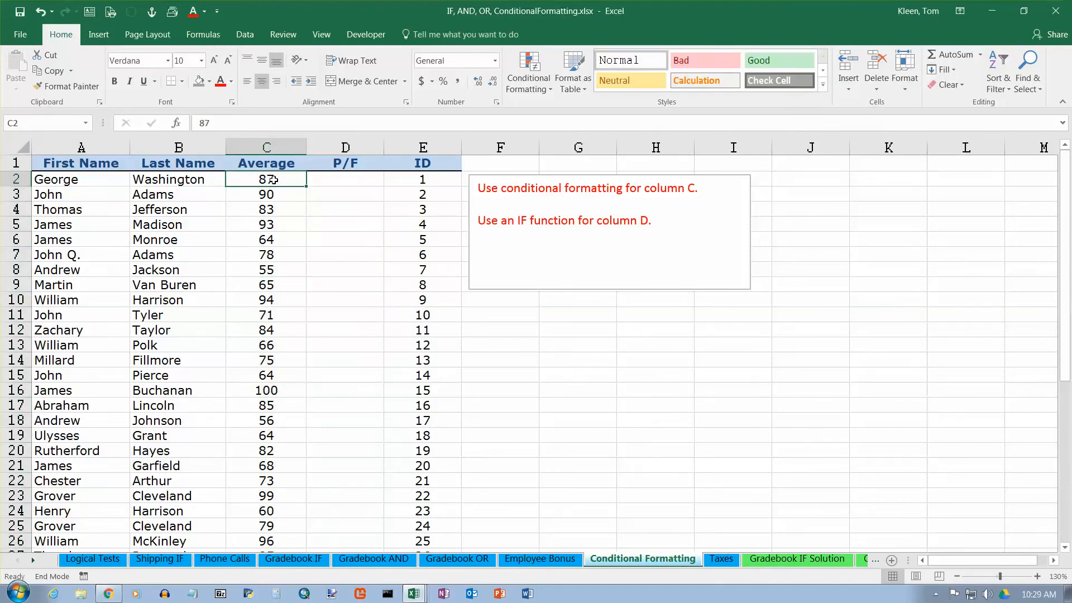
key("ctrl+shift+Down")
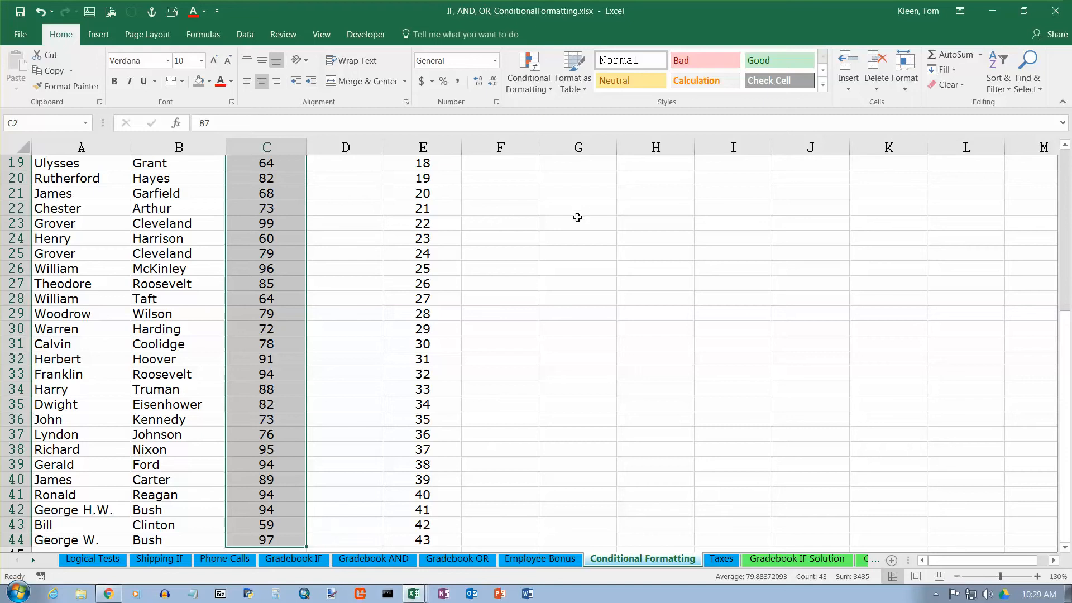
- Apply red solid-fill data bars to the selected average scores and review the bars along the whole column
left_click(551, 91)
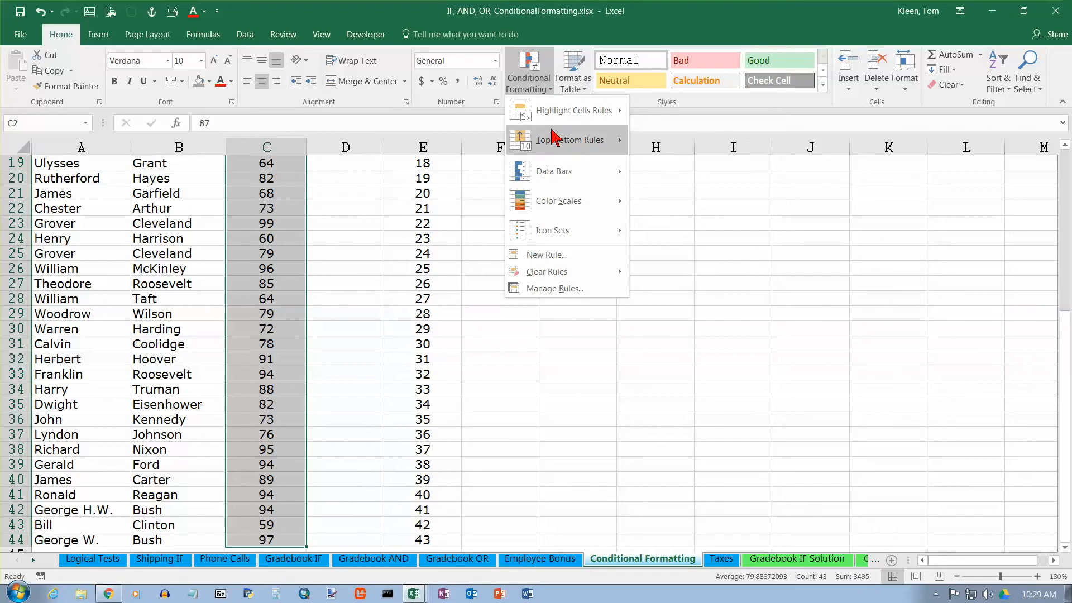
mouse_move(560, 177)
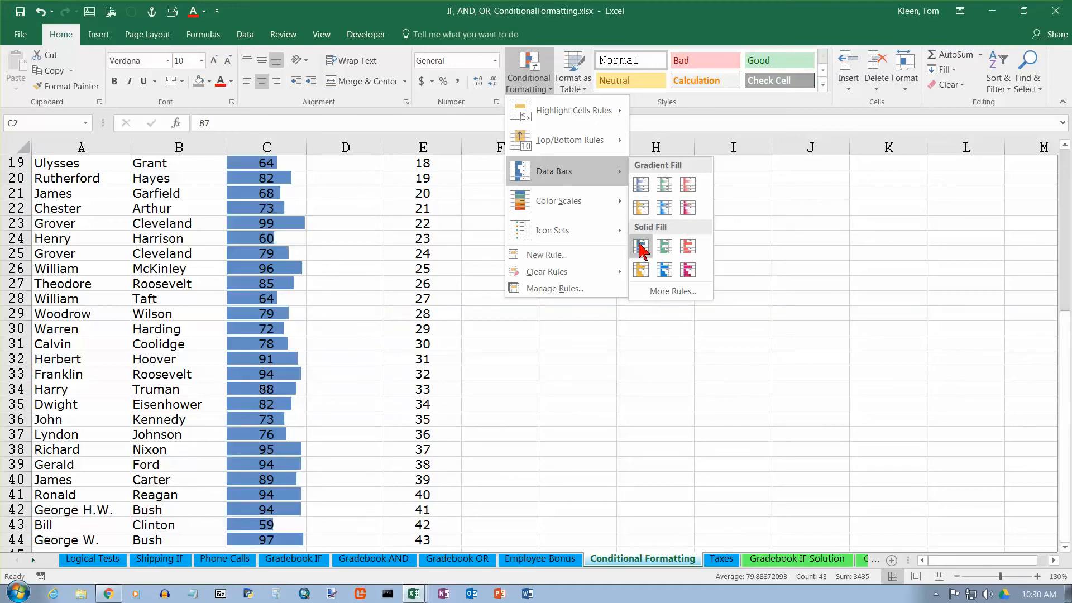
left_click(688, 246)
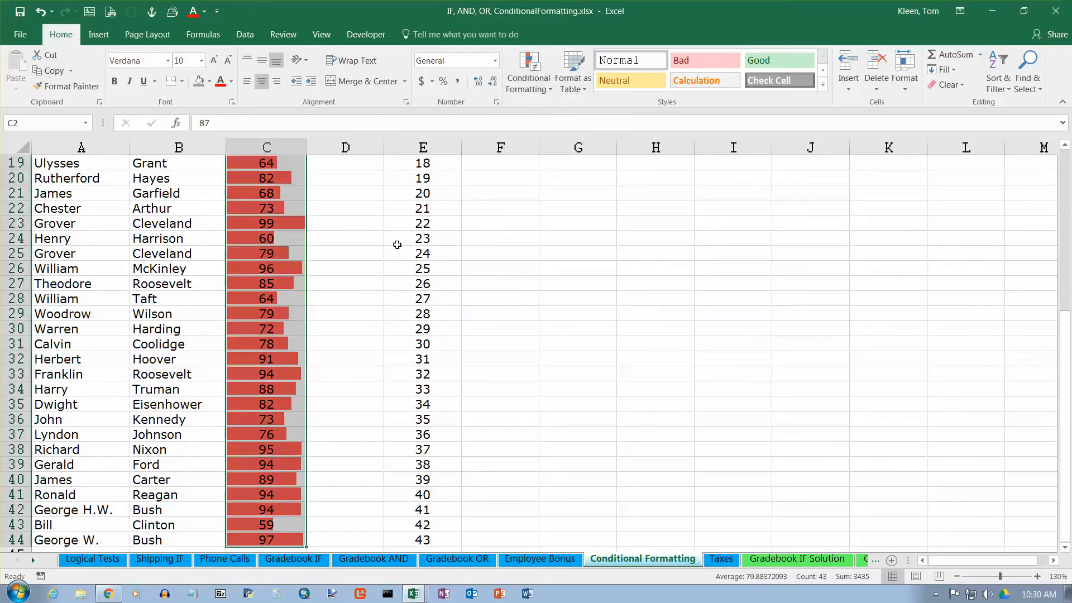
scroll(321, 220, "up", 6)
scroll(321, 222, "down", 2)
scroll(321, 222, "down", 1)
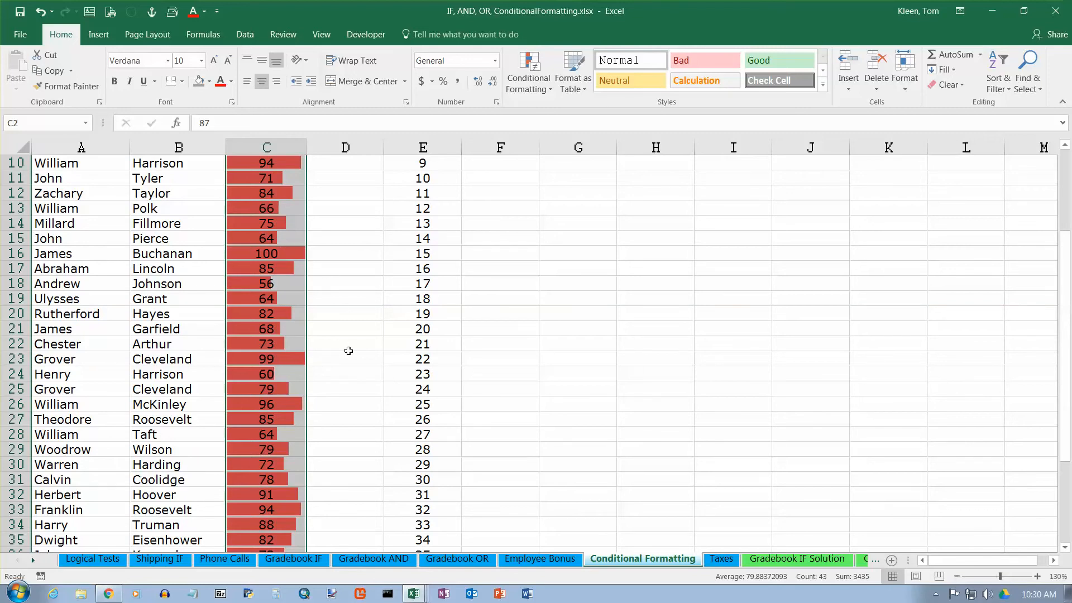
scroll(350, 349, "down", 6)
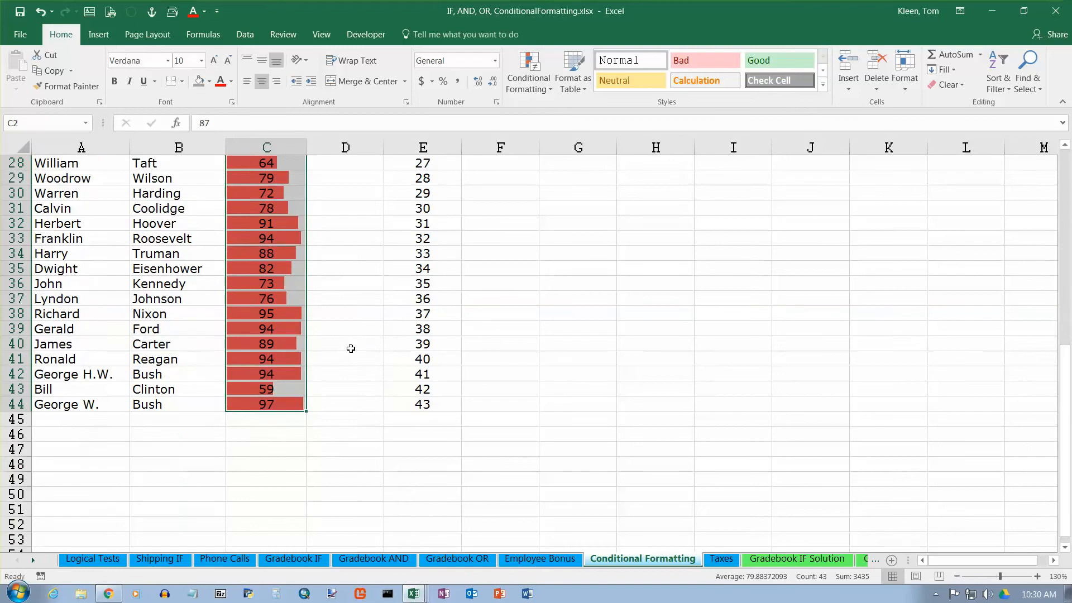
scroll(350, 349, "up", 8)
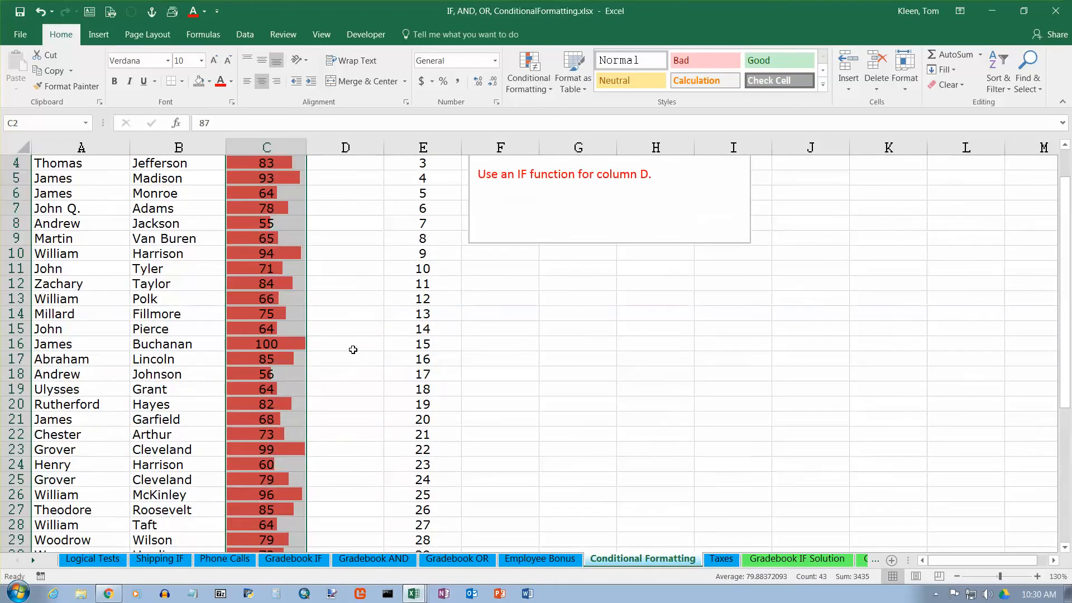
scroll(294, 226, "up", 1)
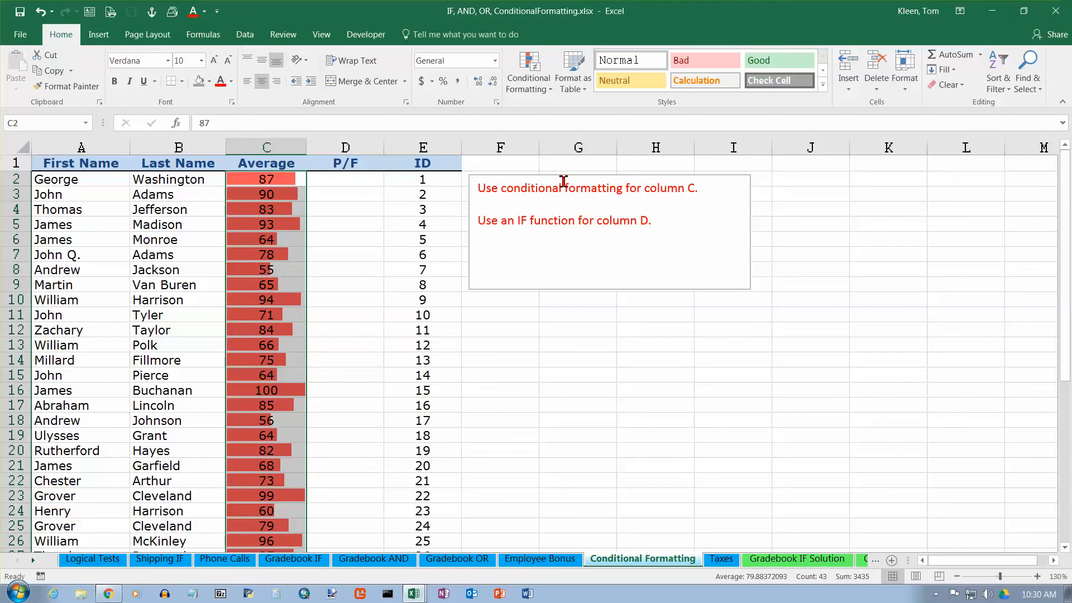
- Clear the conditional formatting rules from the selected average scores
left_click(553, 92)
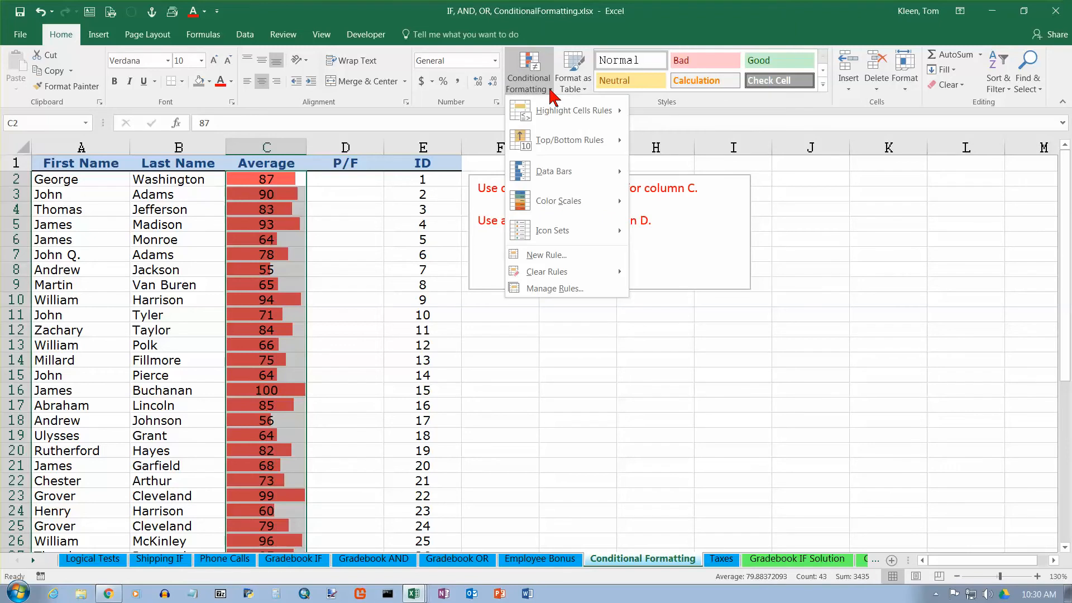
mouse_move(561, 178)
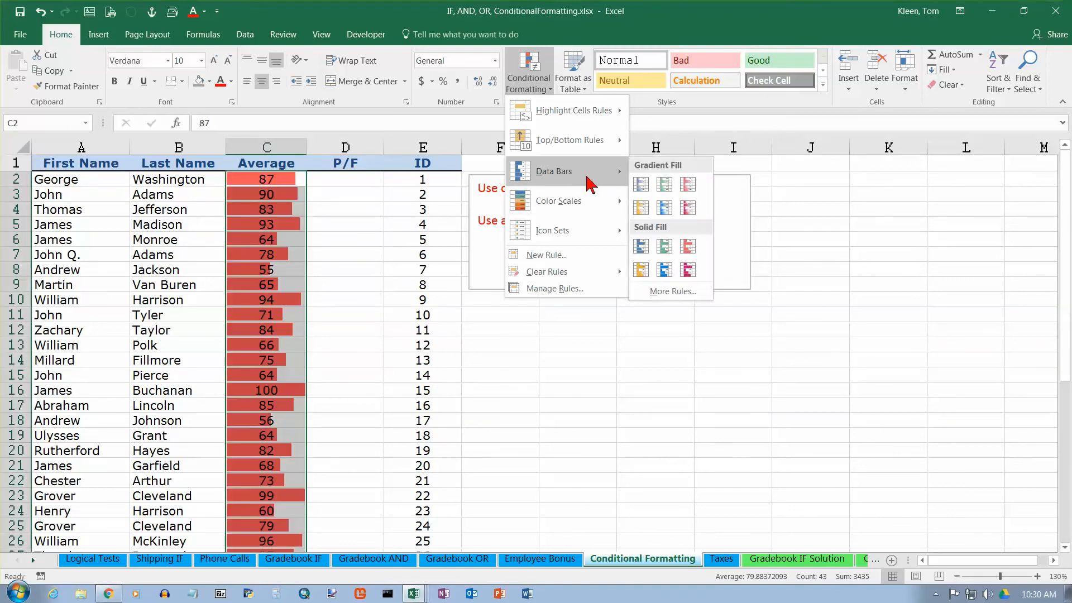
mouse_move(583, 204)
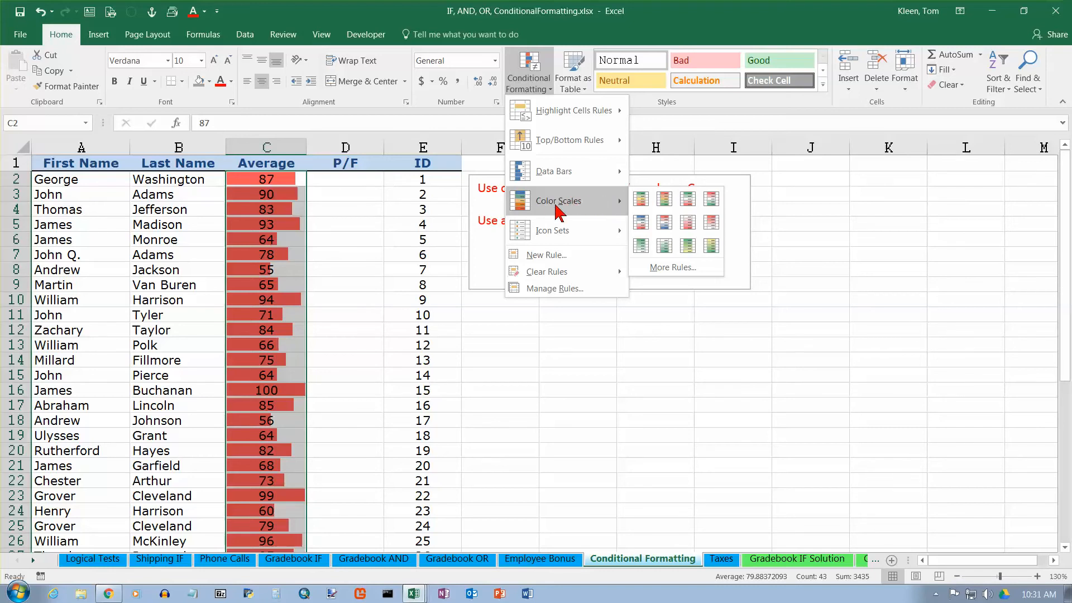
mouse_move(561, 277)
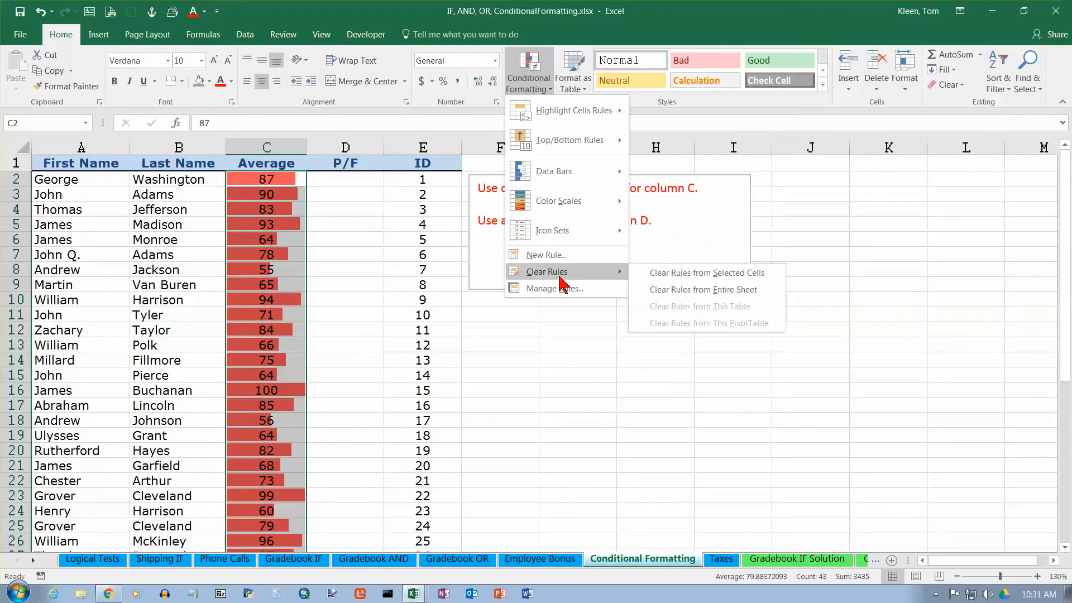
left_click(685, 274)
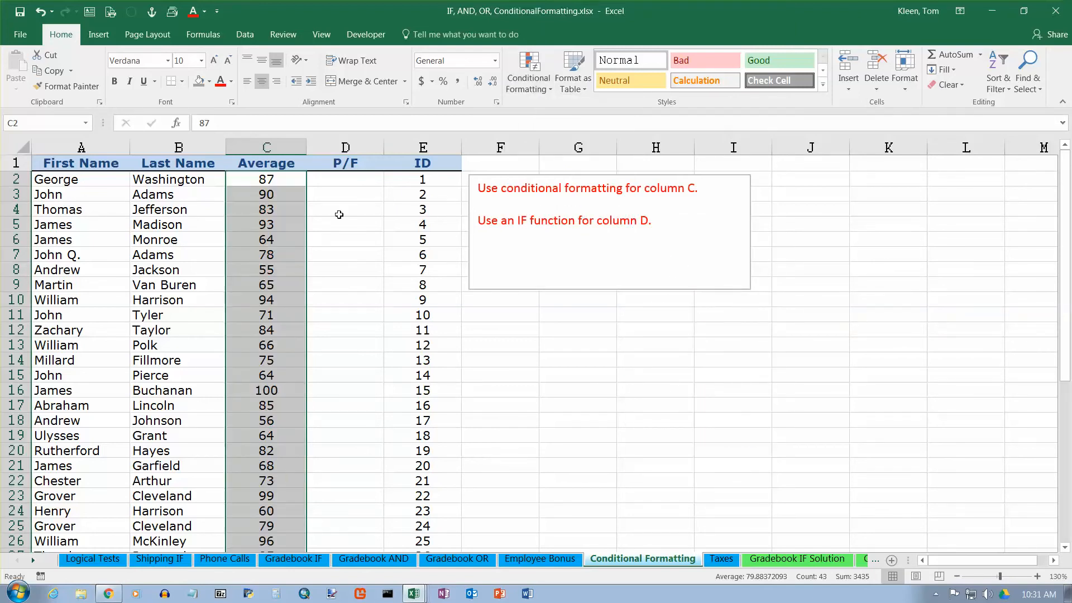
- Create a Less Than highlight rule for the selected average scores with 70 as the threshold
left_click(548, 88)
mouse_move(546, 201)
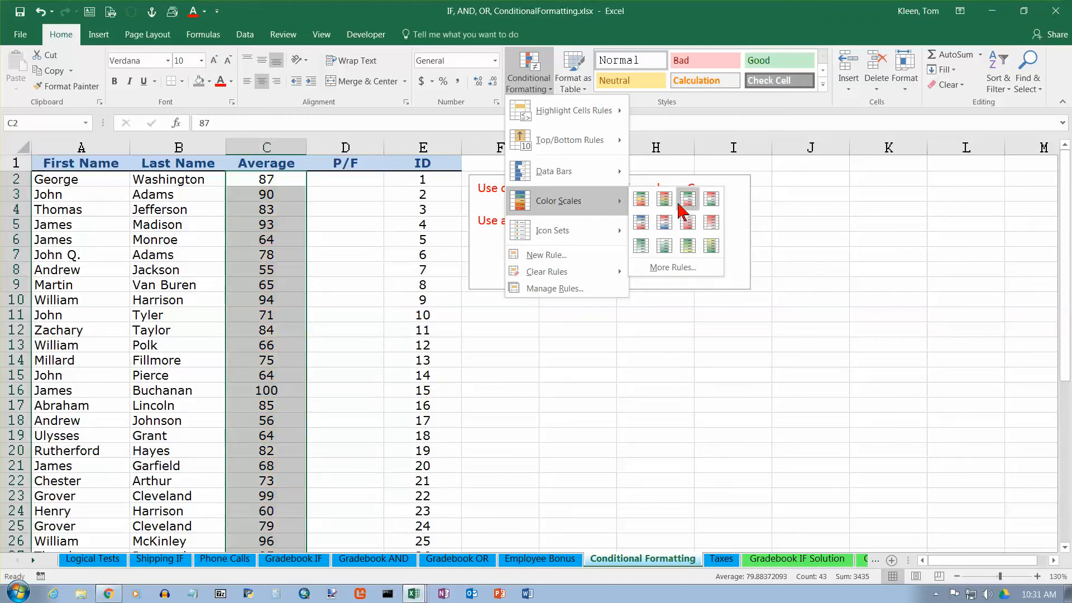
mouse_move(567, 233)
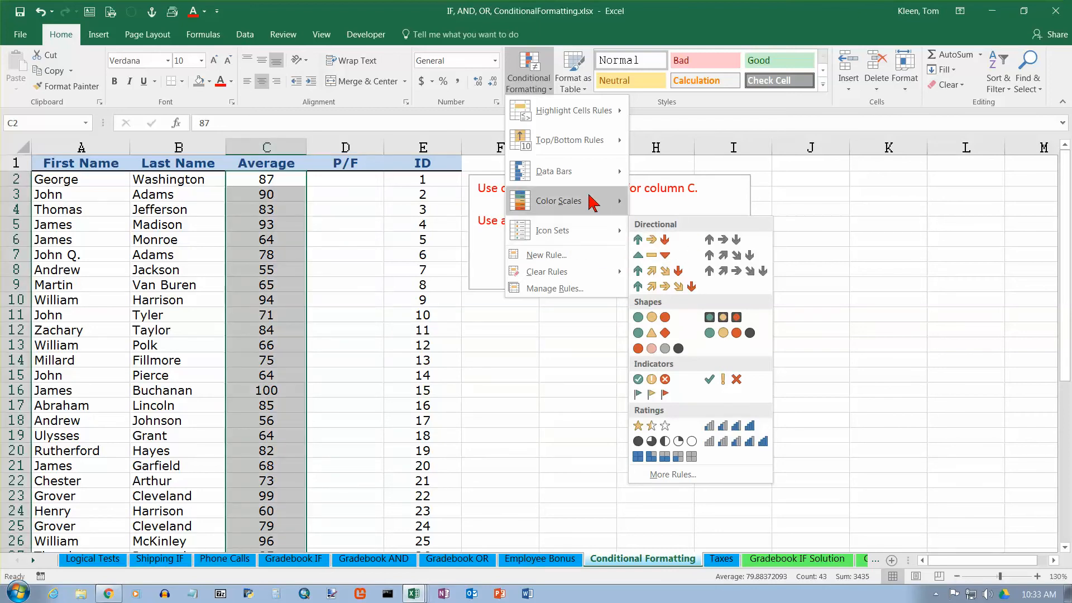
mouse_move(587, 119)
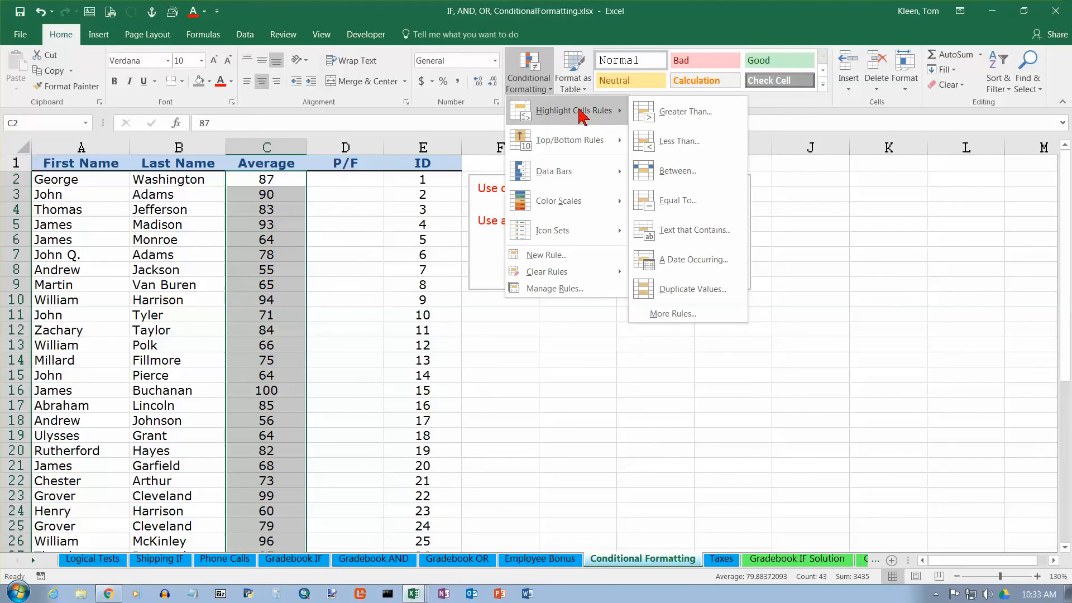
mouse_move(586, 139)
left_click(680, 144)
left_click_drag(729, 245, 489, 200)
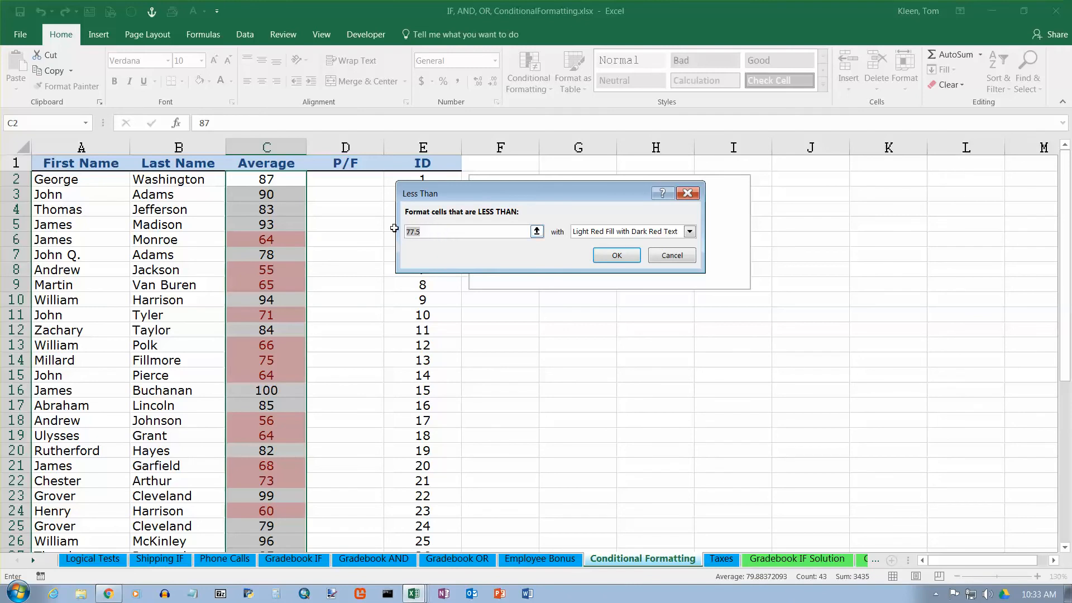
type("70")
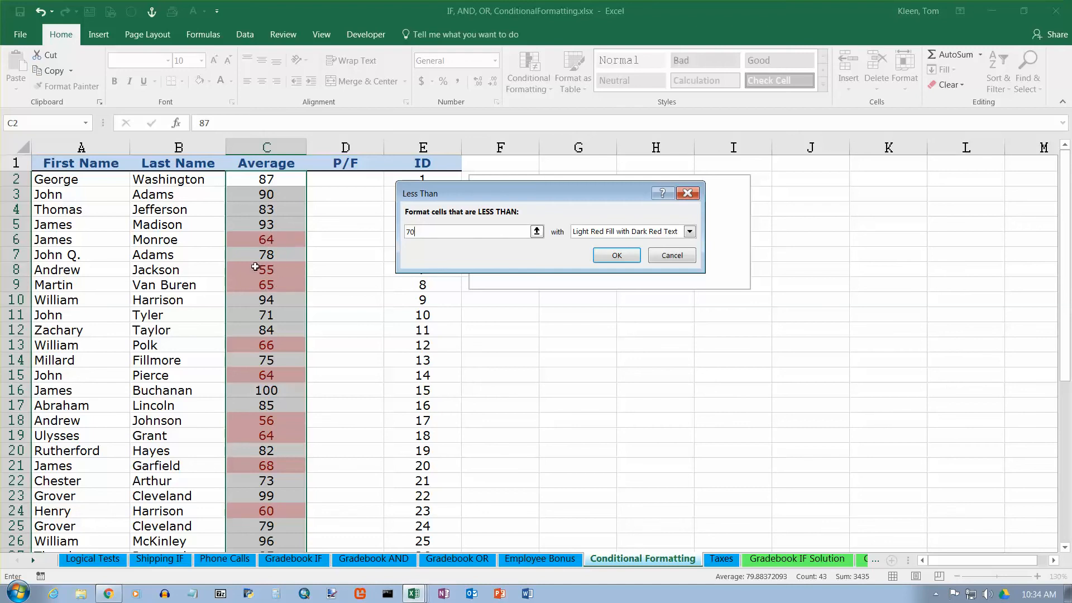
- Try the preset formats with yellow fill, green fill, Light Red Fill, Red Text and Red Border on the Less Than rule
left_click(690, 232)
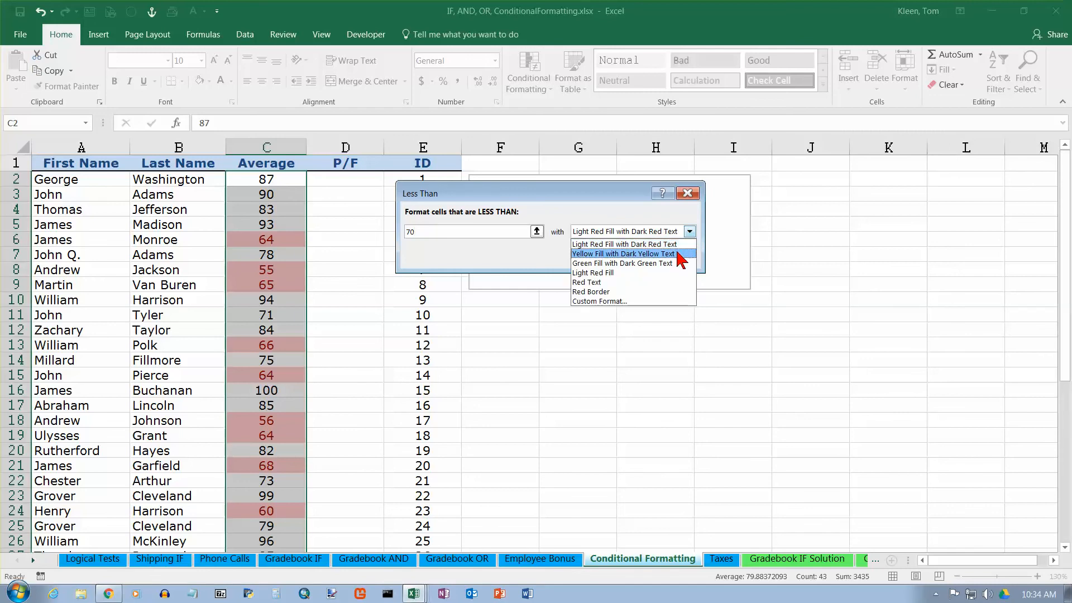
left_click(624, 254)
left_click(690, 233)
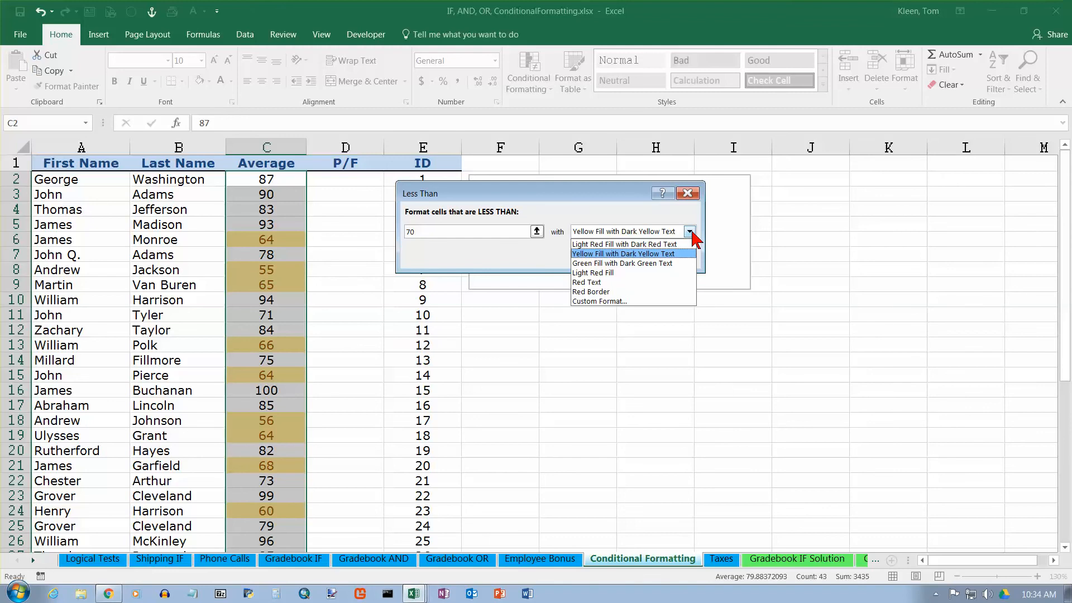
left_click(663, 263)
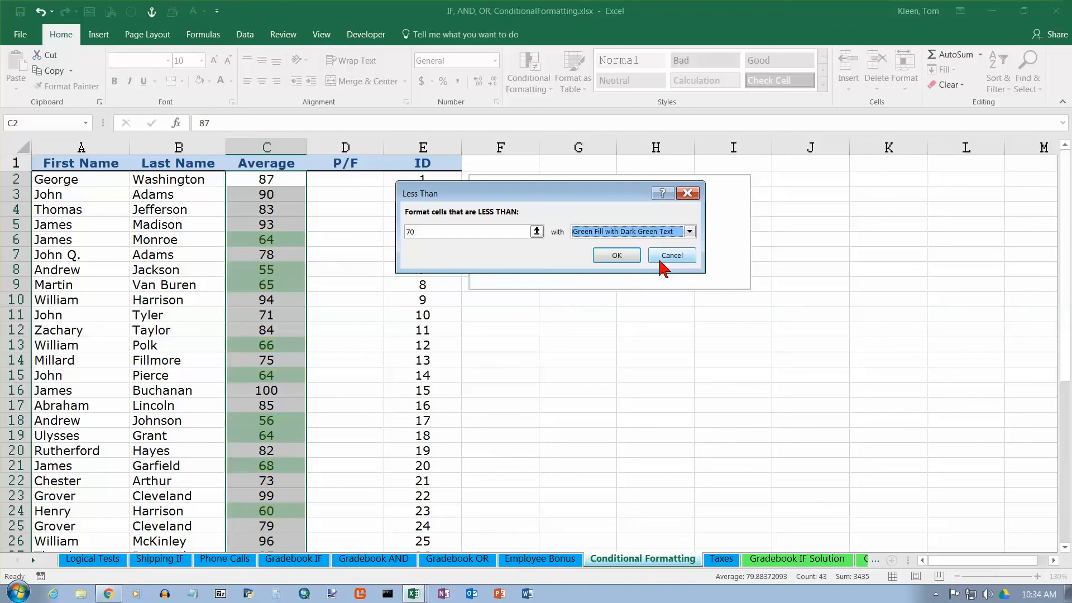
left_click(690, 232)
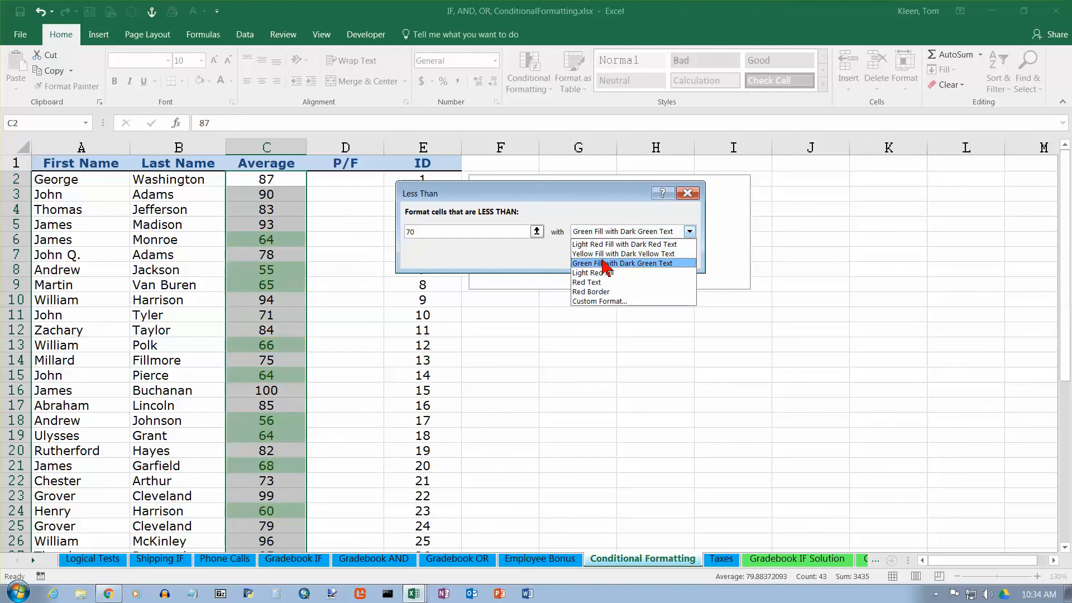
left_click(598, 273)
left_click(690, 232)
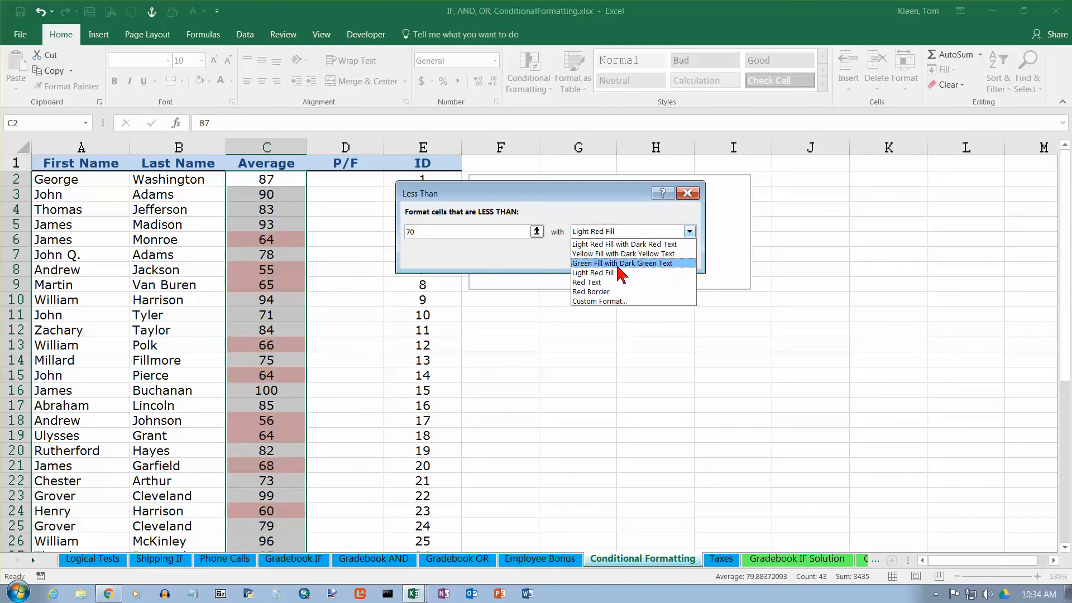
left_click(608, 283)
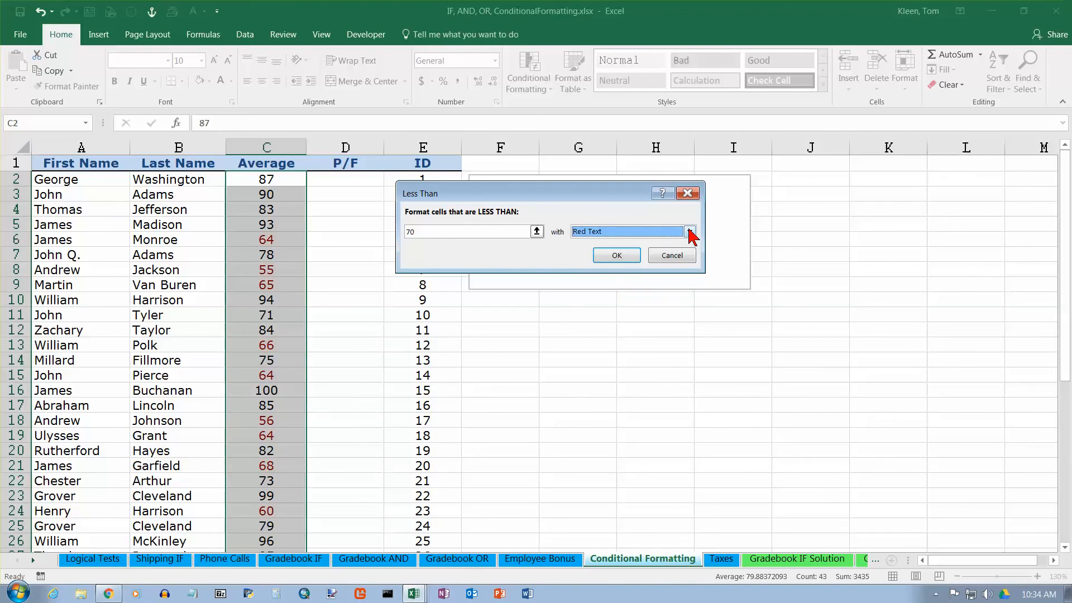
left_click(690, 231)
left_click(626, 292)
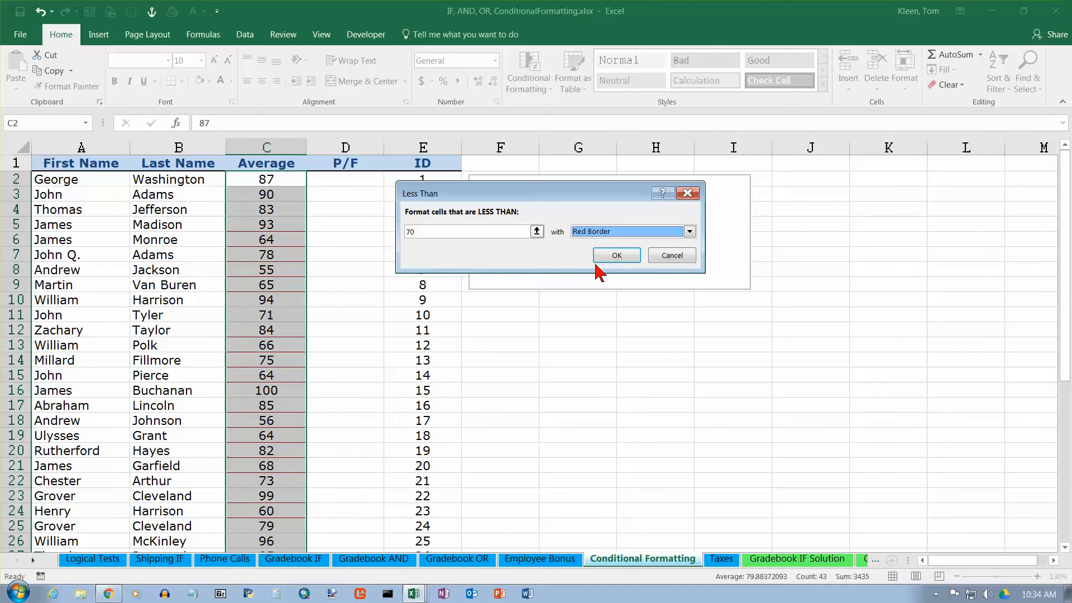
- Open a custom format for the Less Than rule and review its number, font, border and fill options
left_click(690, 231)
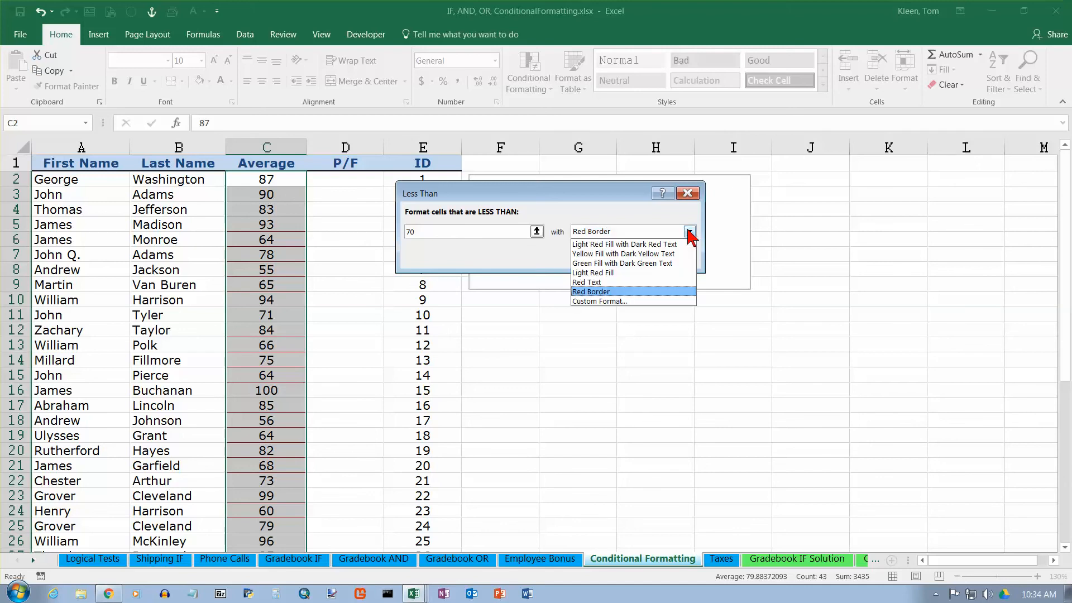
left_click(606, 302)
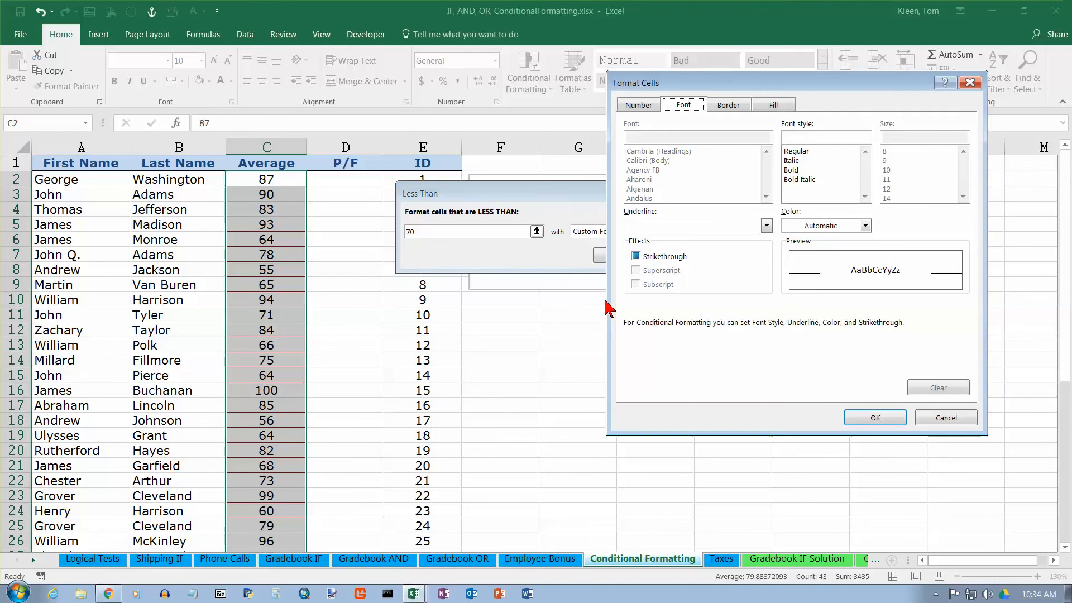
left_click(643, 105)
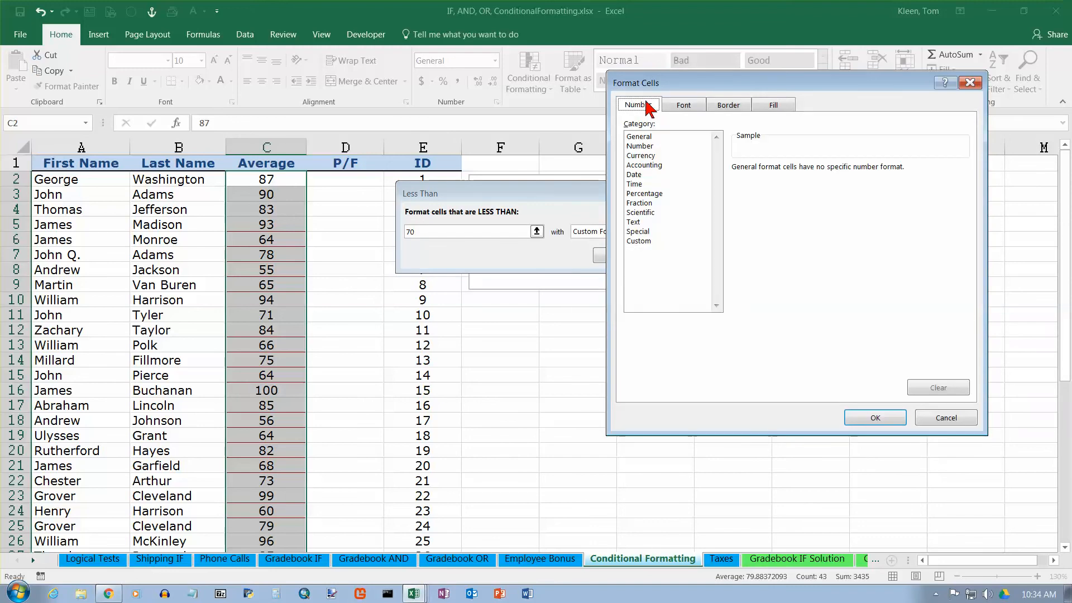
left_click(685, 106)
left_click(730, 106)
left_click(773, 106)
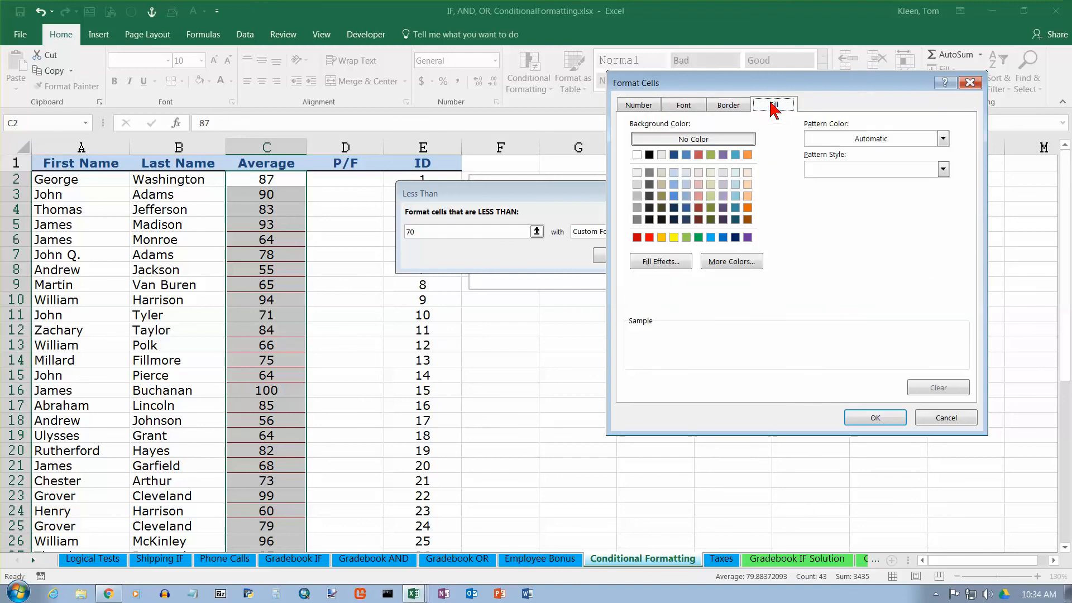
left_click(729, 106)
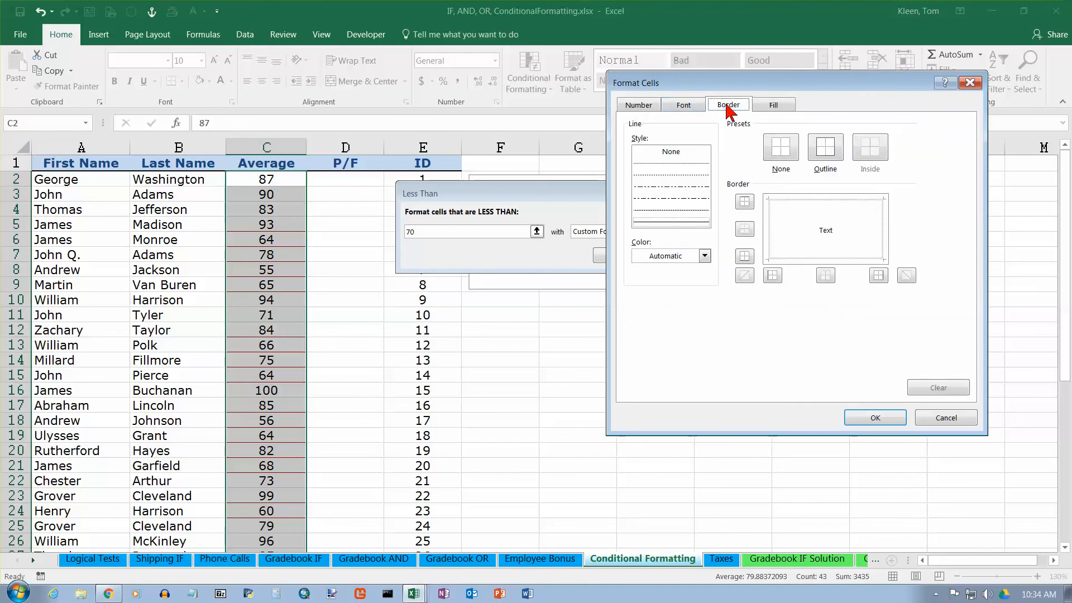
- Set the custom format's font style to Bold and its font color to standard red
left_click(688, 106)
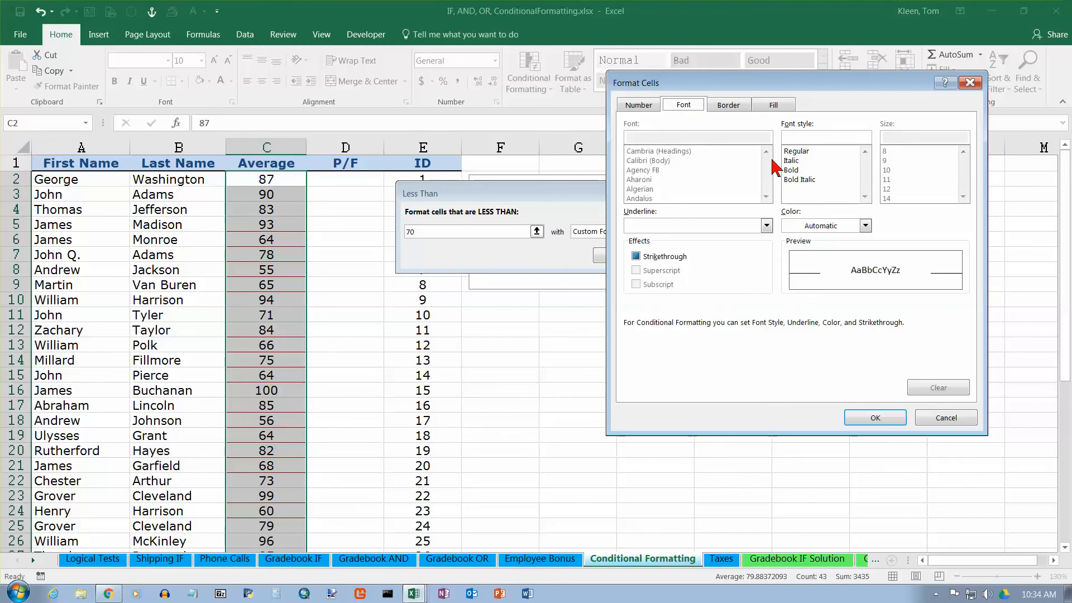
left_click(791, 170)
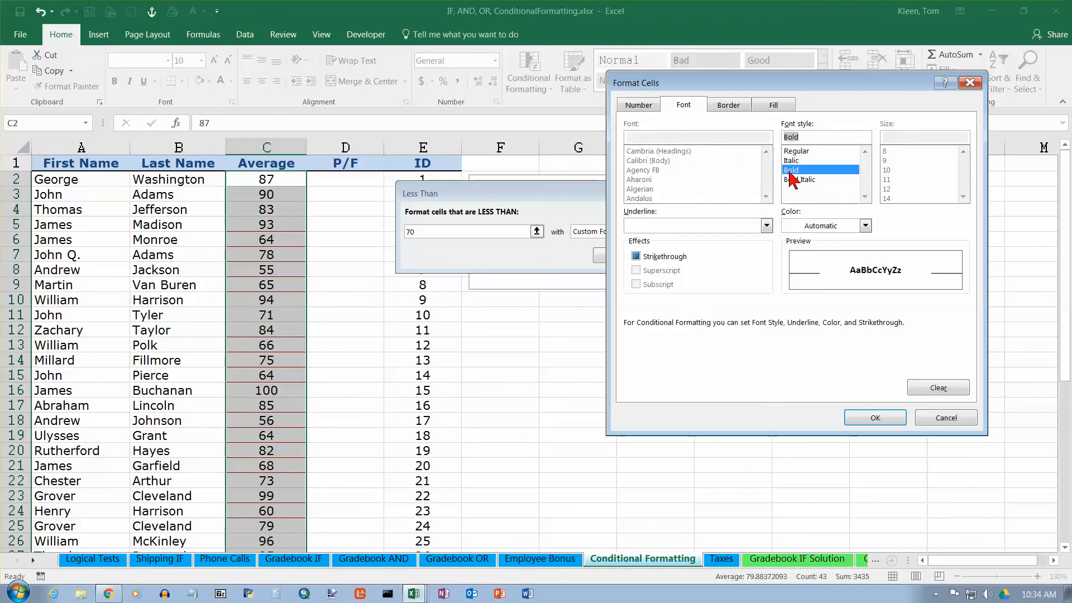
left_click(866, 226)
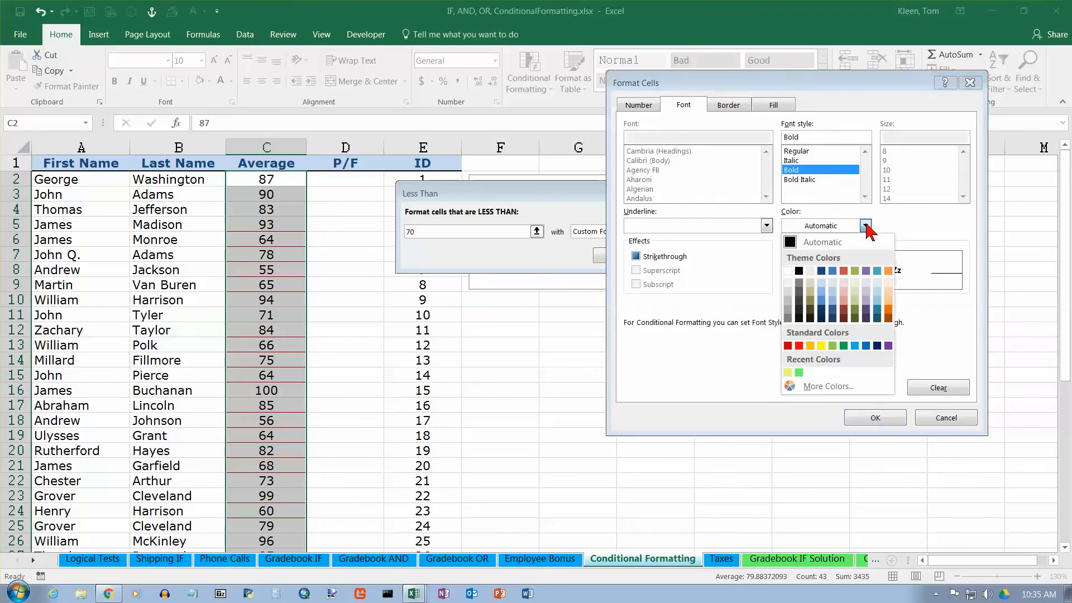
left_click(799, 345)
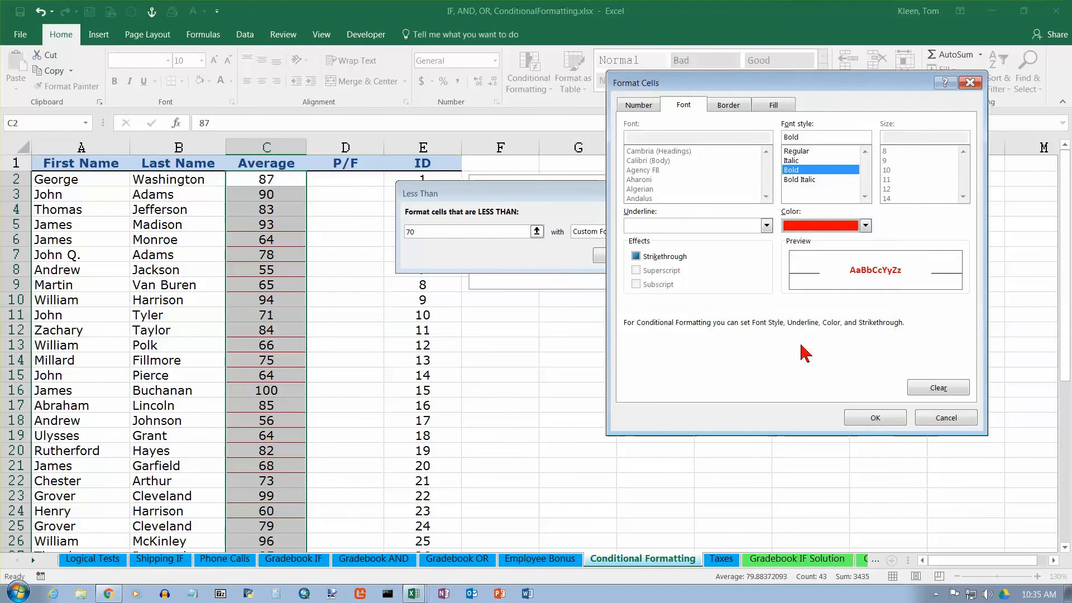
- Add the lightest red theme color as the custom format's background fill and apply the Less Than rule
left_click(773, 106)
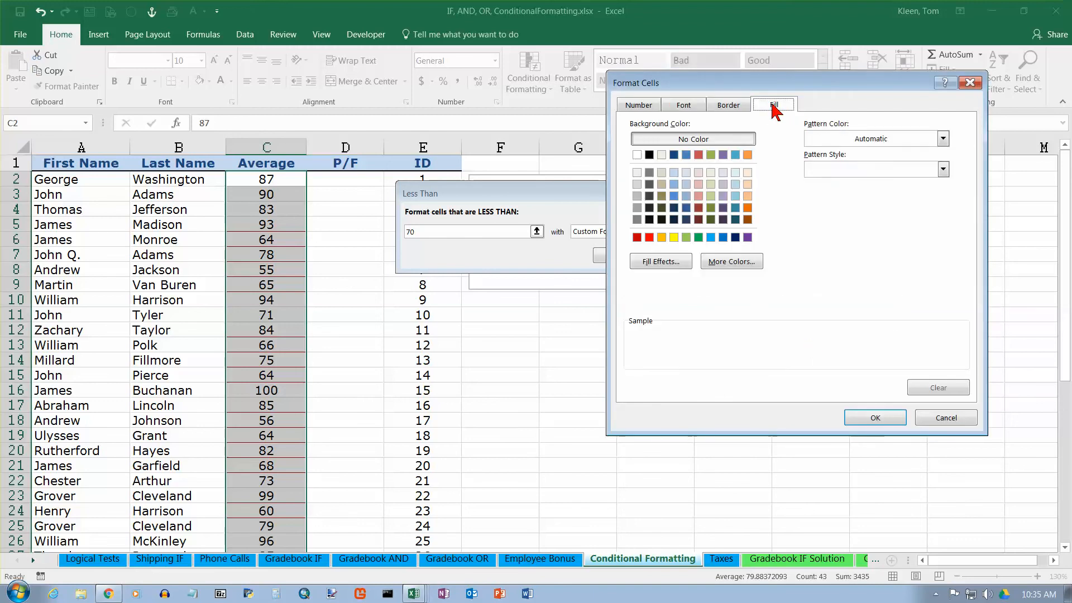
left_click(698, 174)
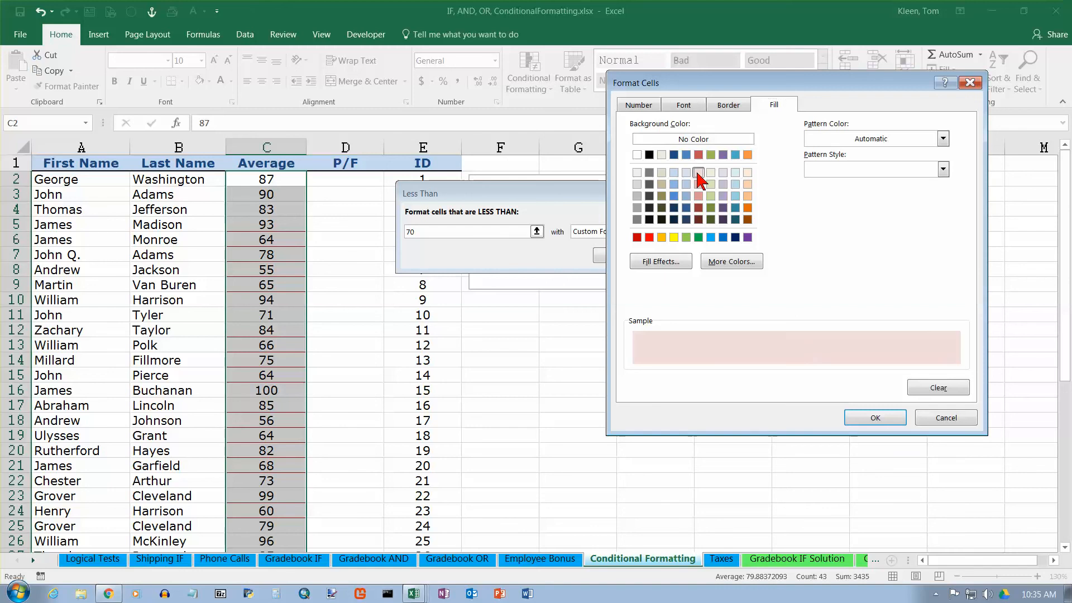
left_click(876, 418)
left_click(623, 257)
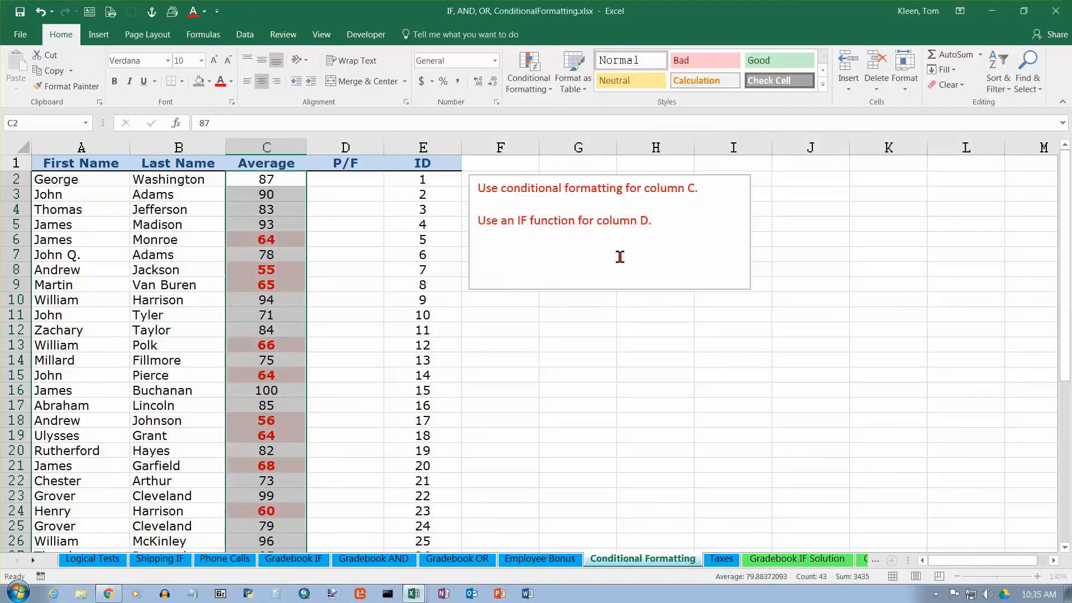
left_click(391, 231)
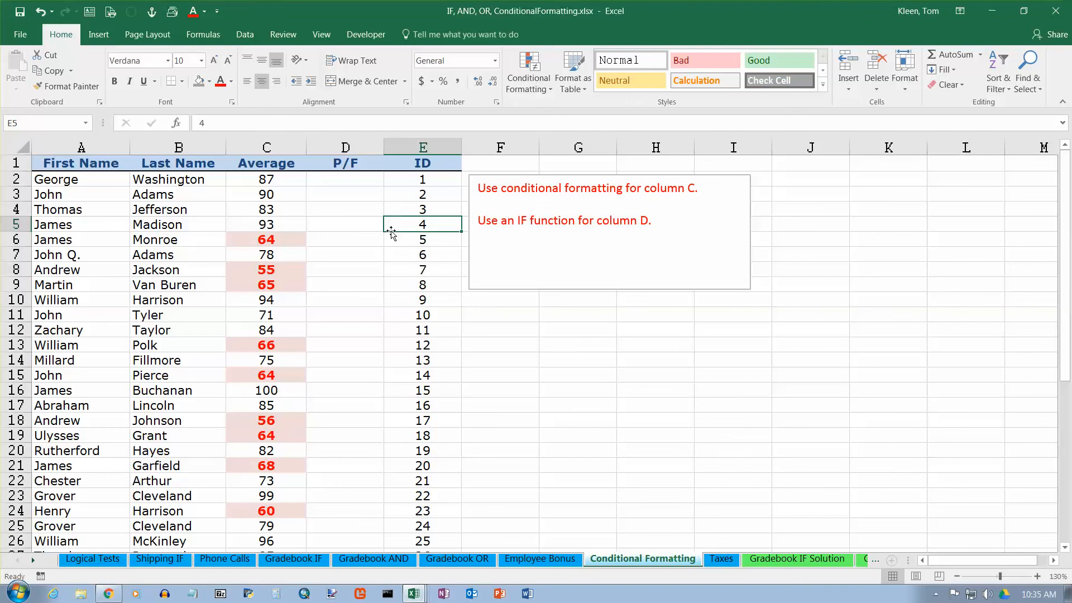
- Test the rule by changing the average in C3 to 69, and undo the change
left_click(266, 193)
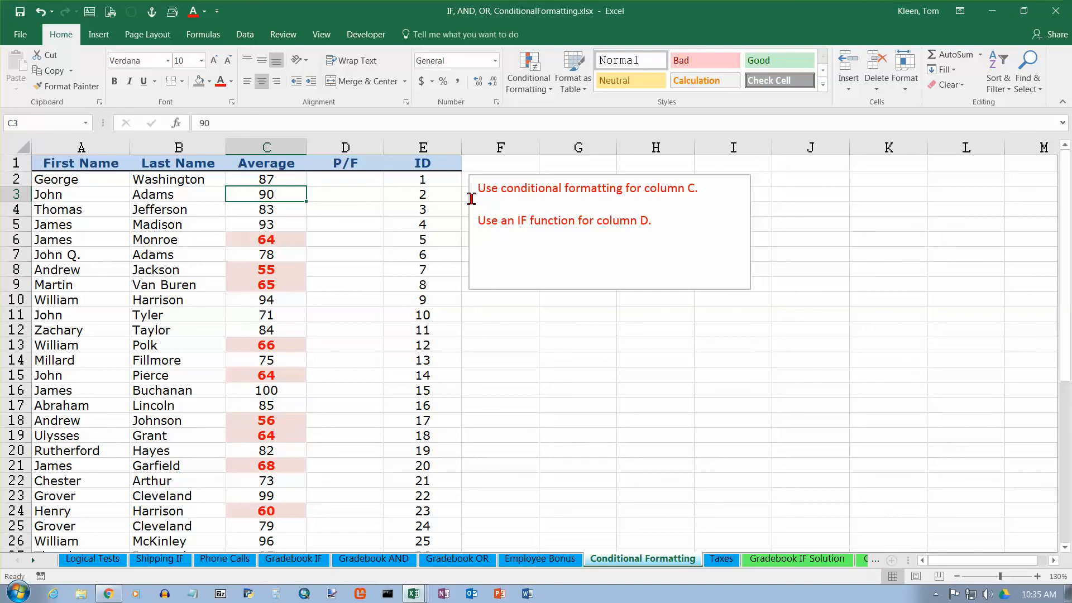
type("7")
type("69")
key("Return")
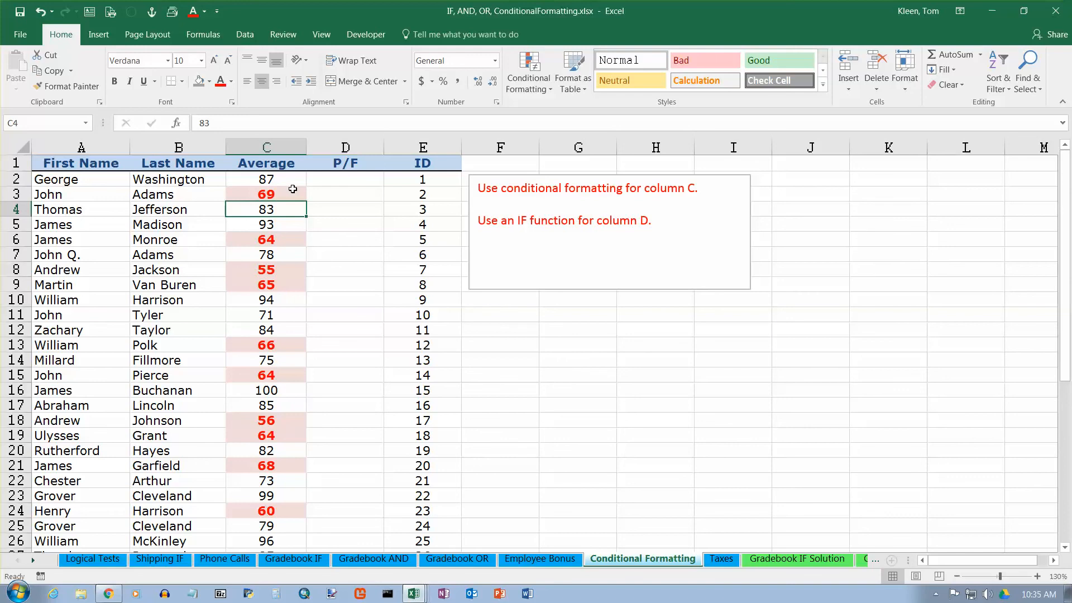
key("ctrl+z")
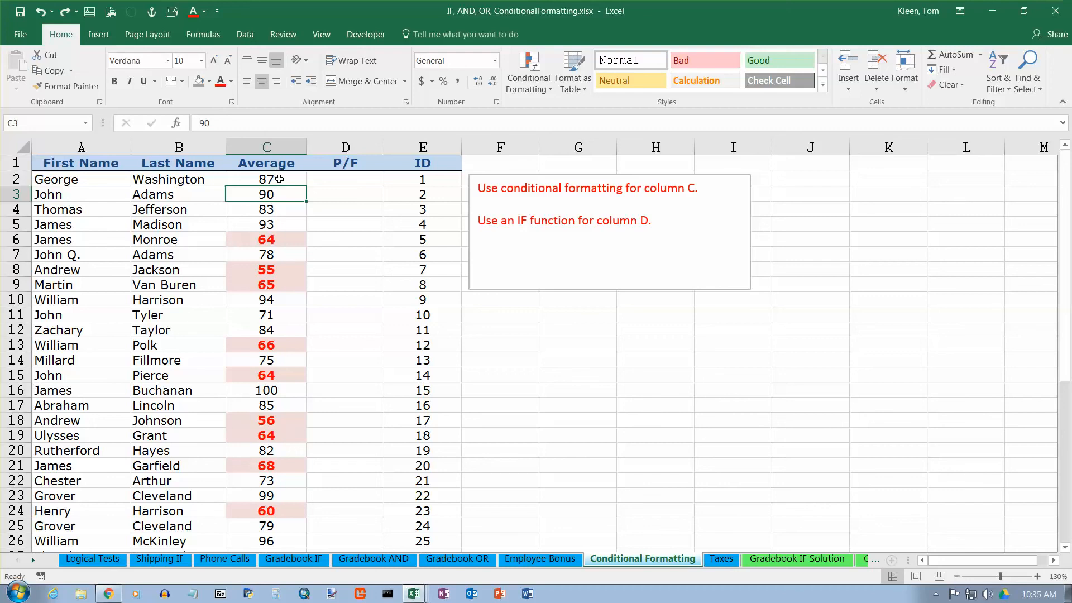
- Create a Greater Than highlight rule for all average scores from C2 down, with 90 as the threshold
left_click(279, 179)
key("ctrl+shift+Down")
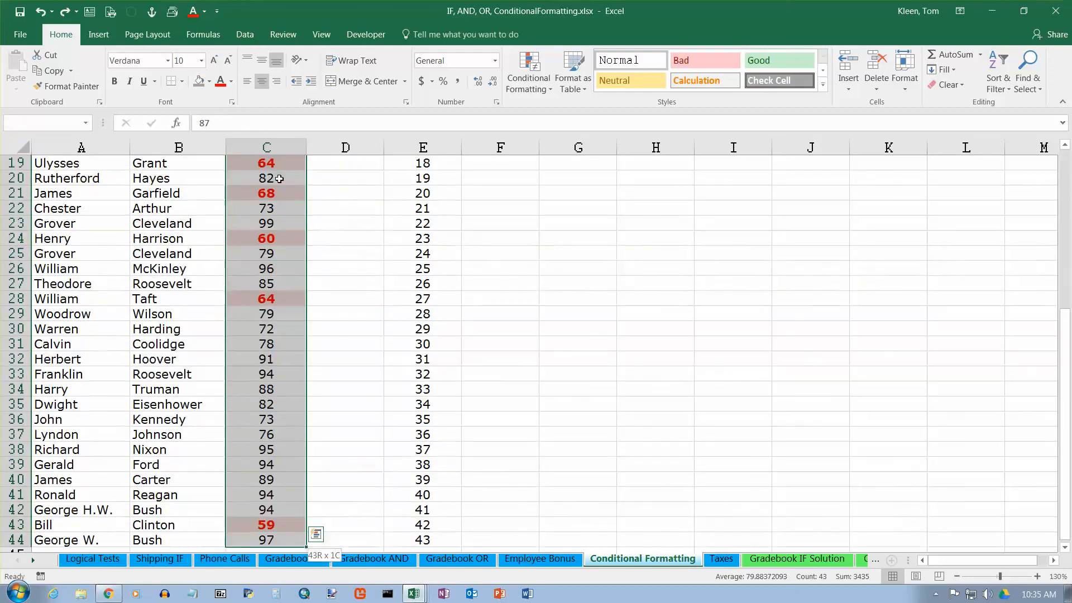
scroll(648, 360, "up", 6)
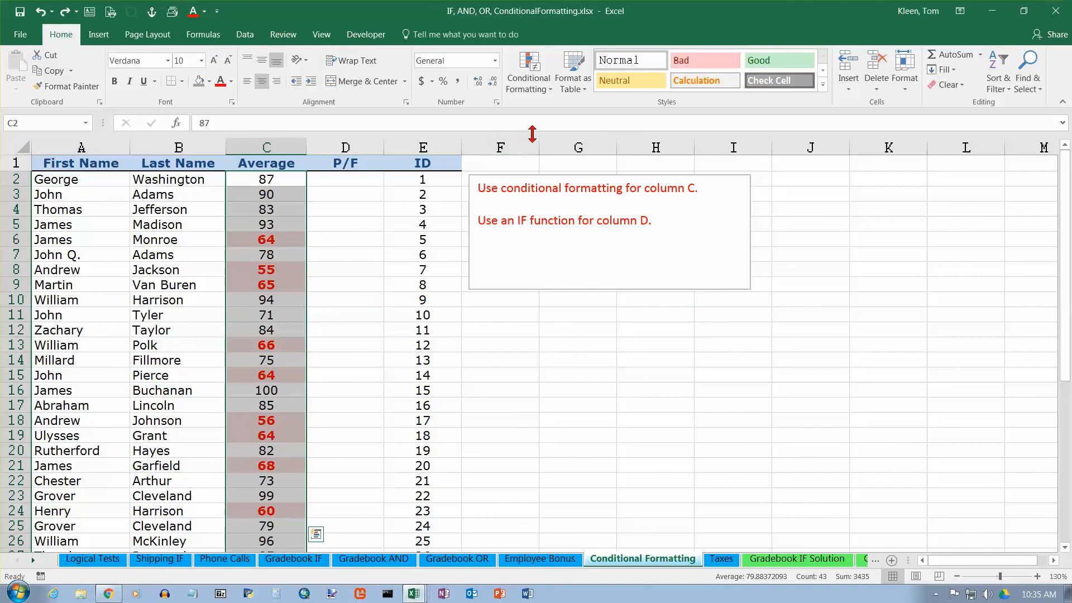
left_click(550, 92)
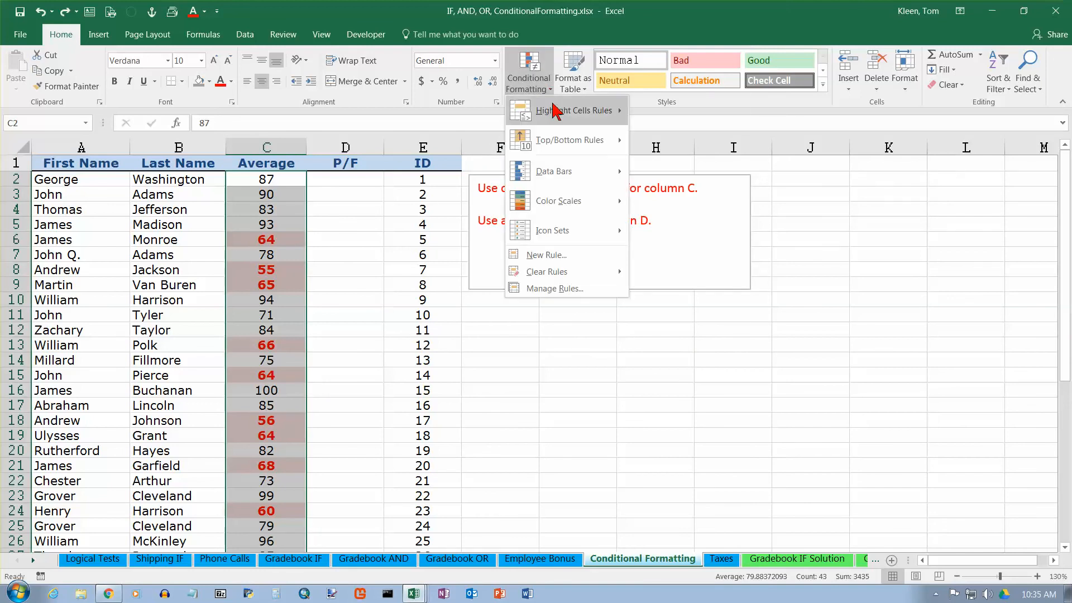
mouse_move(556, 115)
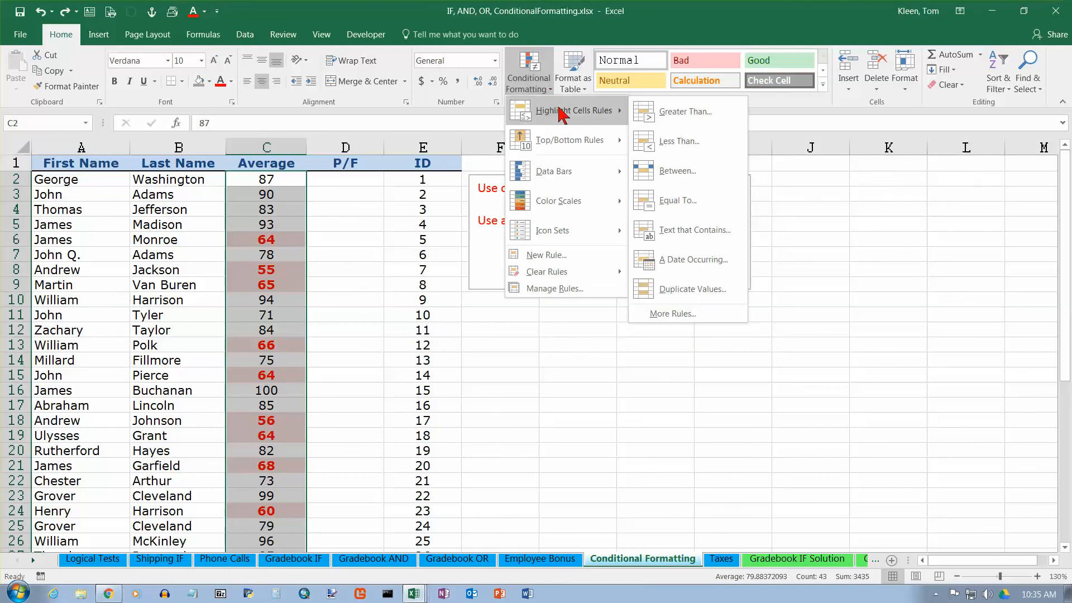
left_click(691, 114)
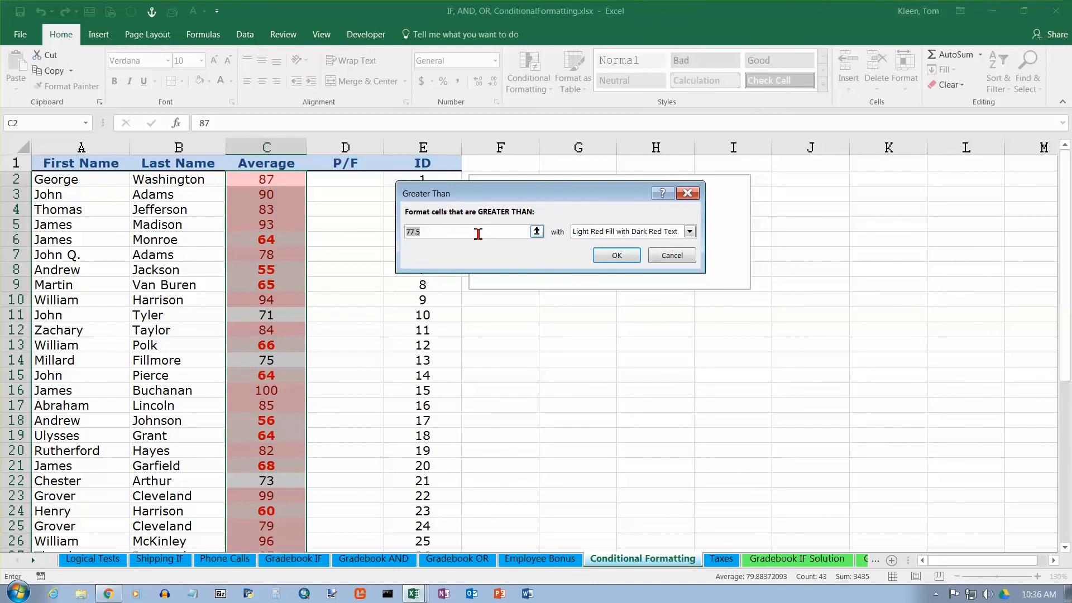
key("BackSpace")
type("90")
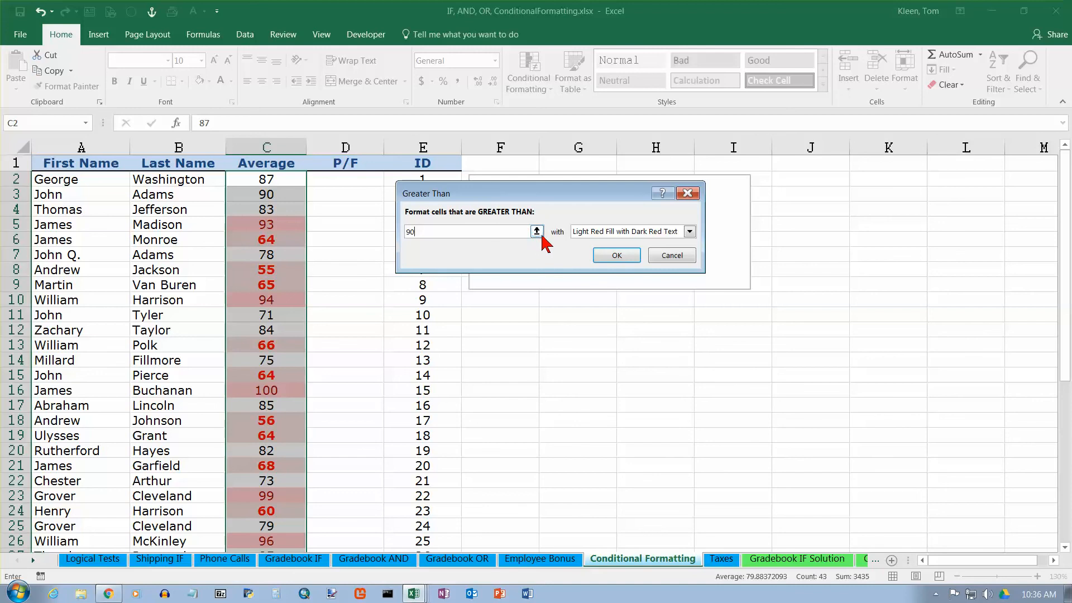
- Choose a custom format for the Greater Than rule and give it a light green background fill
left_click(690, 233)
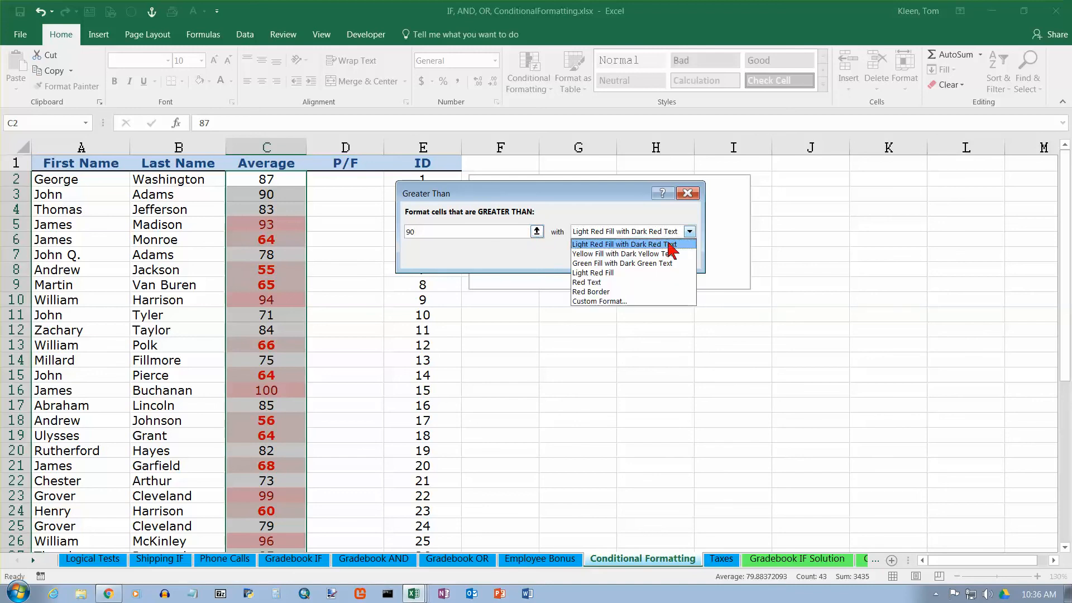
left_click(606, 302)
left_click(606, 302)
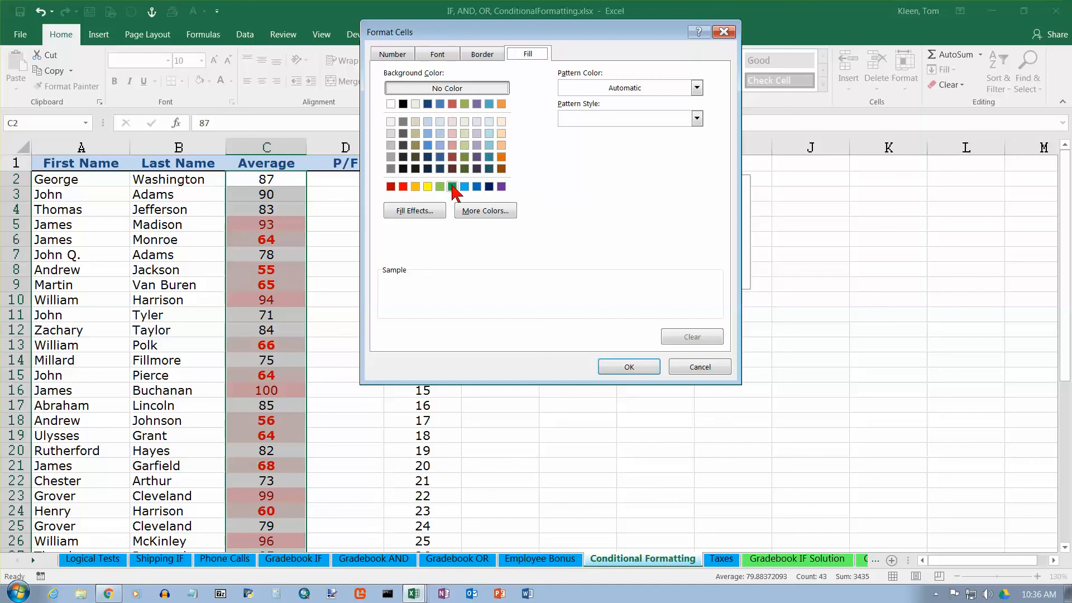
left_click(465, 134)
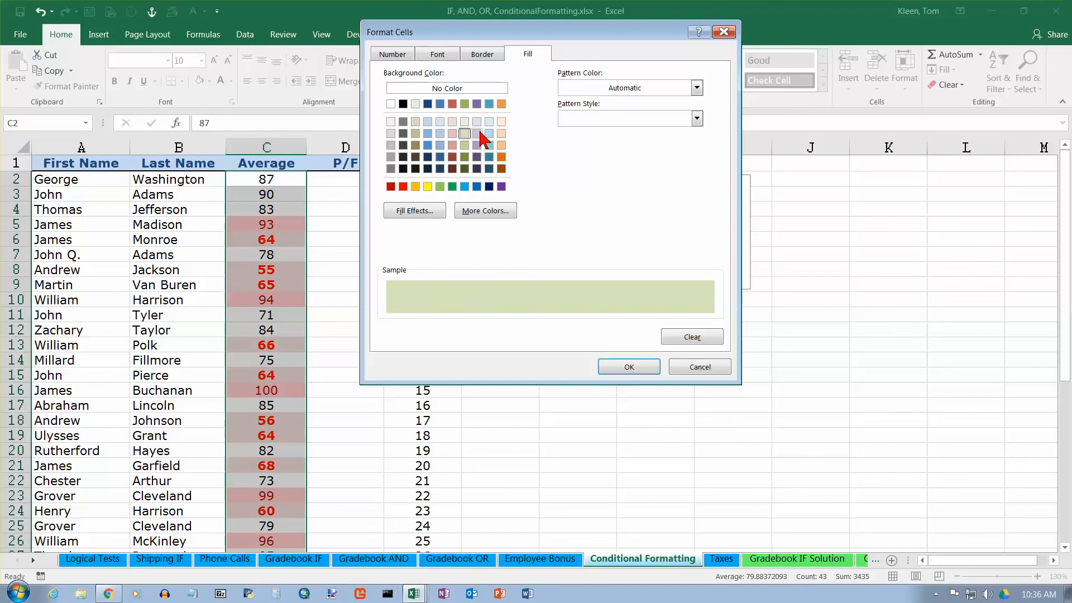
- Set the custom format's font color to standard green and apply the Greater Than rule
left_click(437, 55)
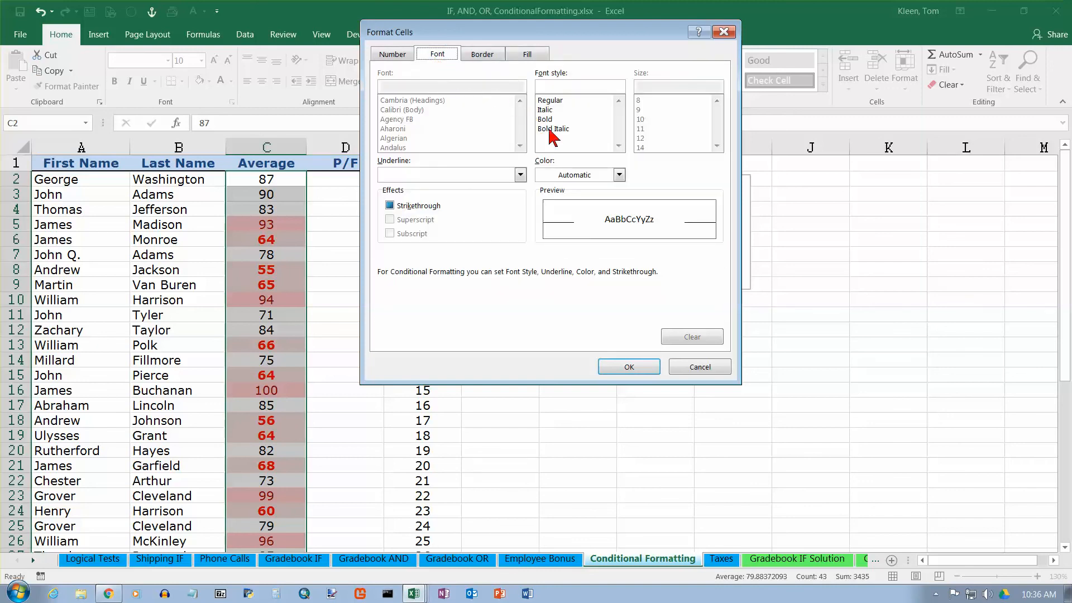
left_click(618, 176)
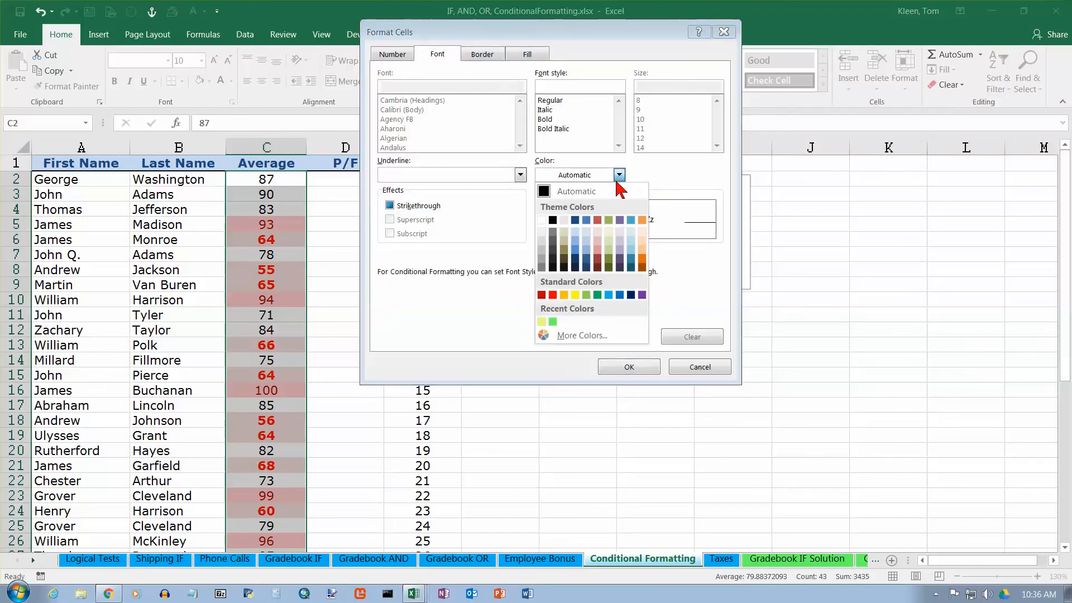
left_click(597, 294)
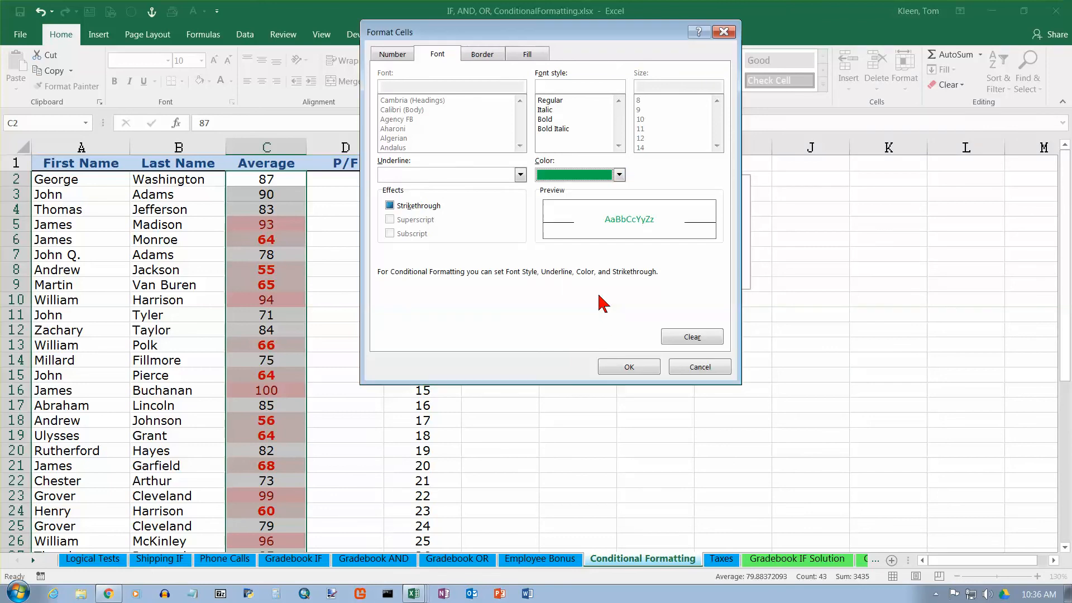
left_click(627, 369)
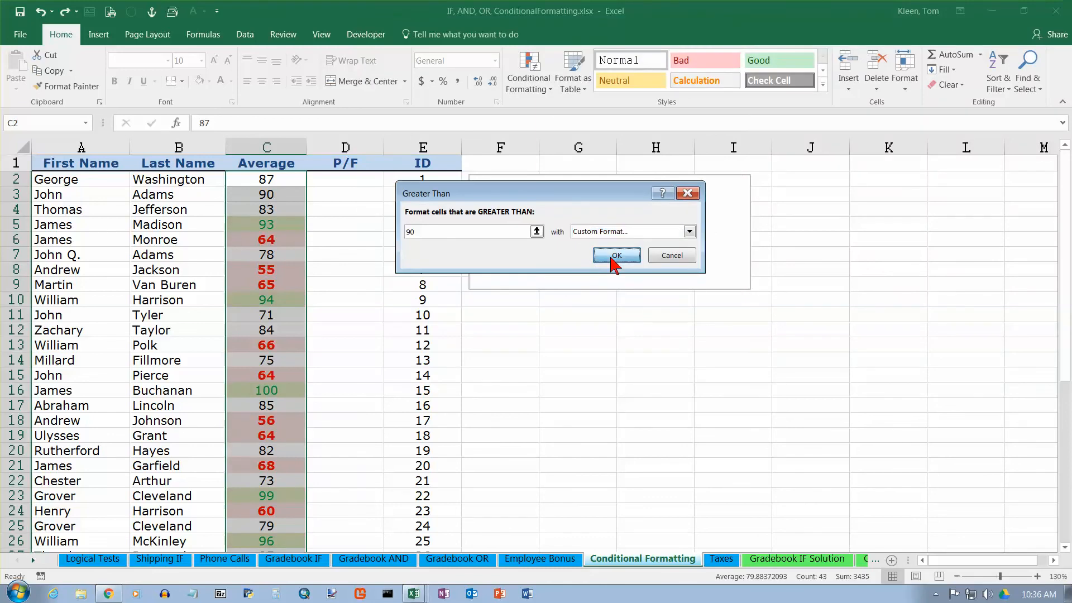
left_click(612, 257)
left_click(369, 182)
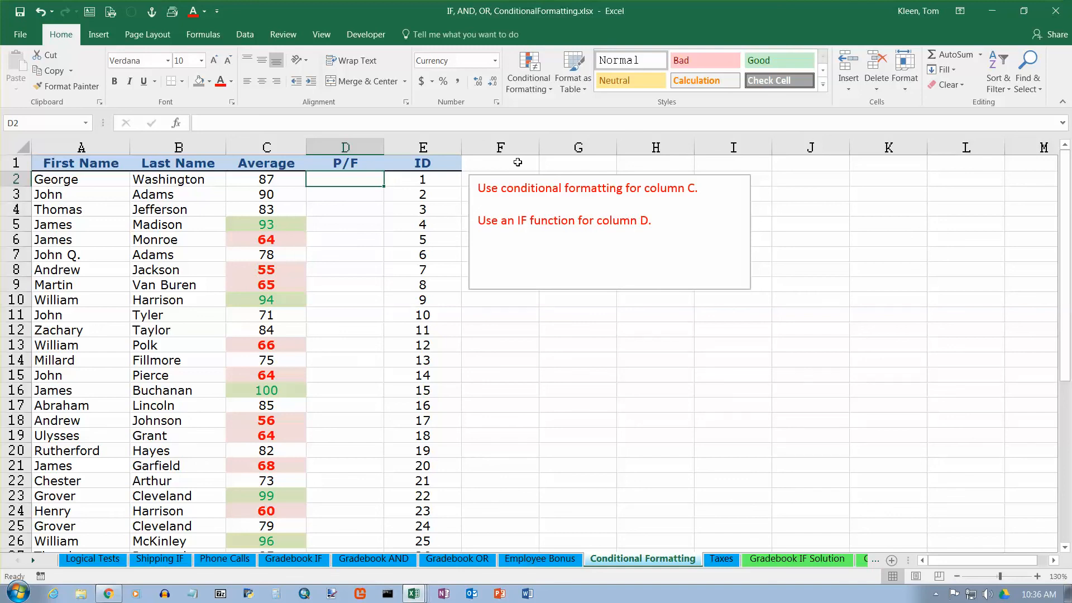
- Examine the rule types and comparison operators offered for a new formatting rule, and cancel without creating one
left_click(549, 96)
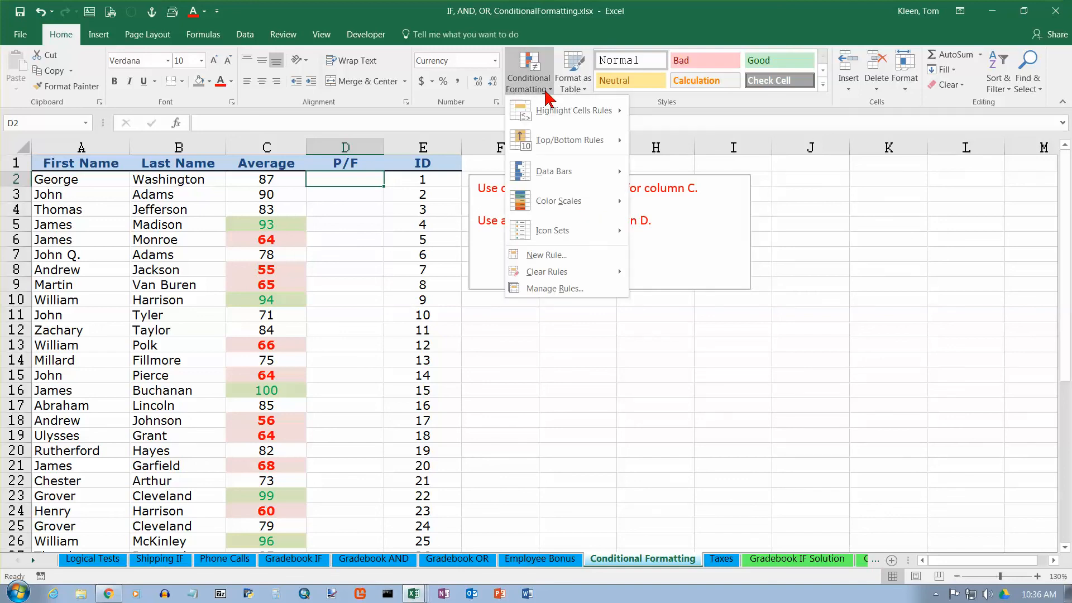
mouse_move(558, 113)
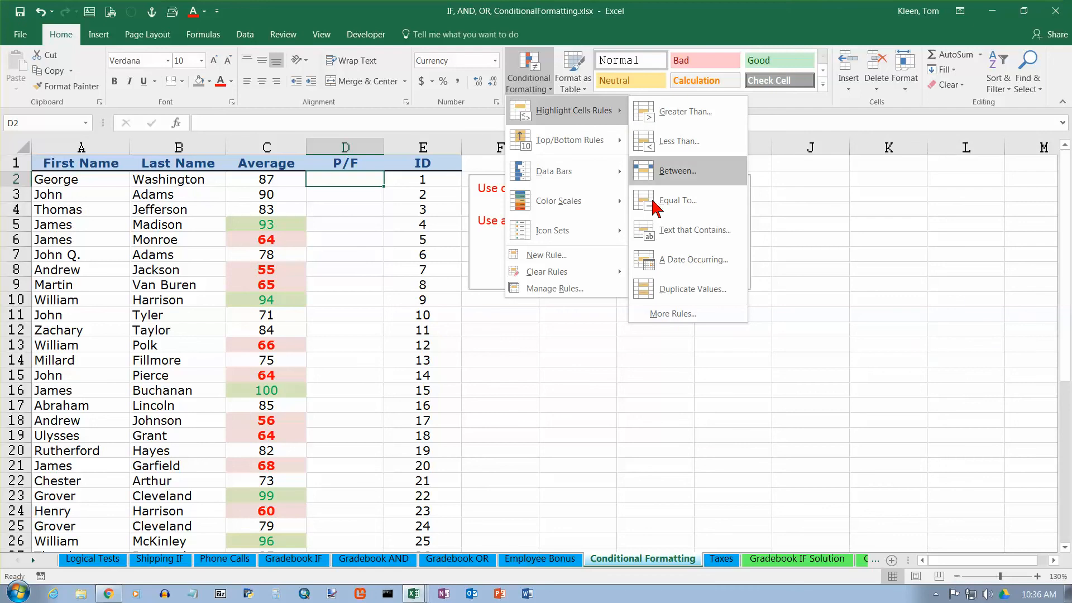
left_click(681, 314)
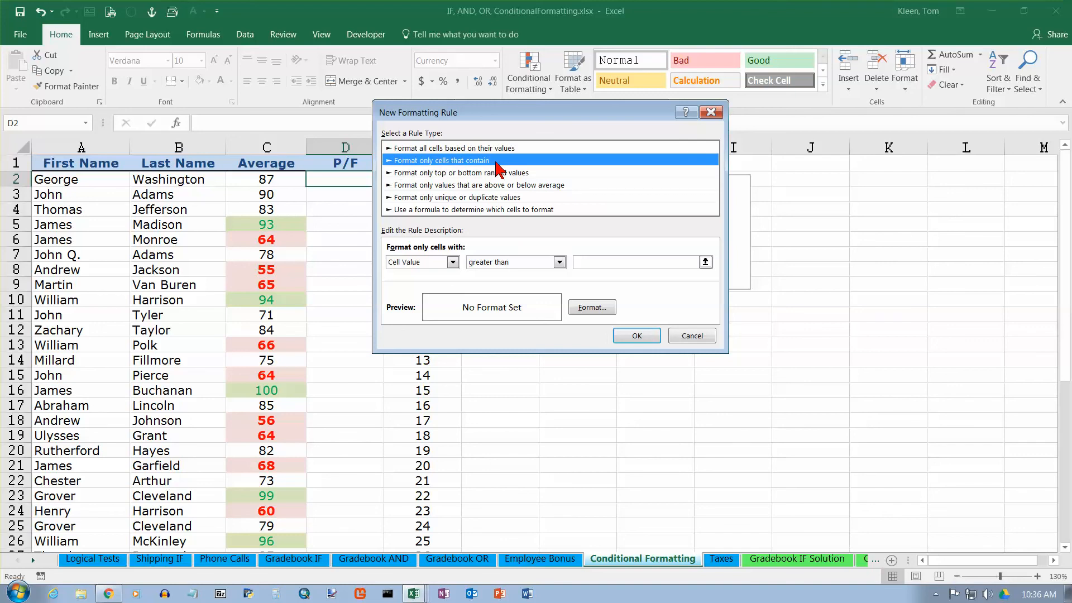
left_click(560, 263)
left_click(559, 263)
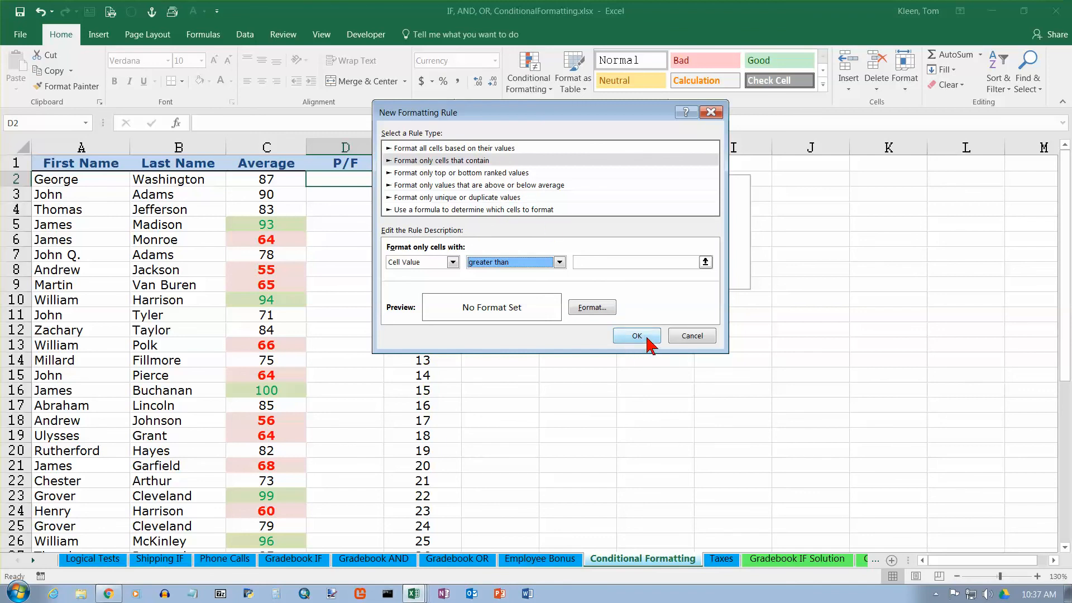
left_click(693, 337)
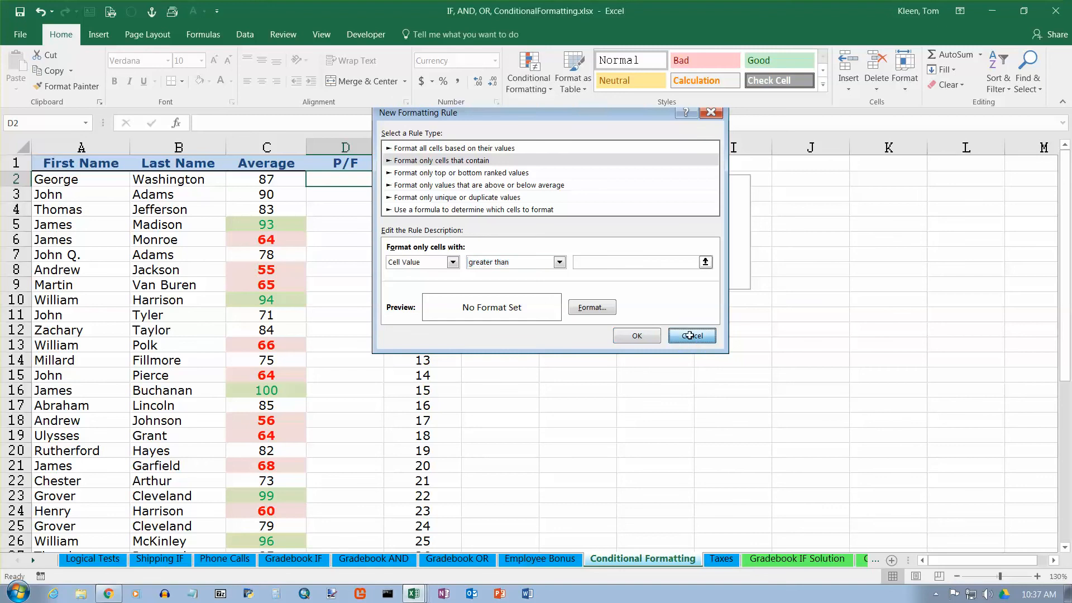
- Select cell C2, the first score in the Average column
left_click(273, 179)
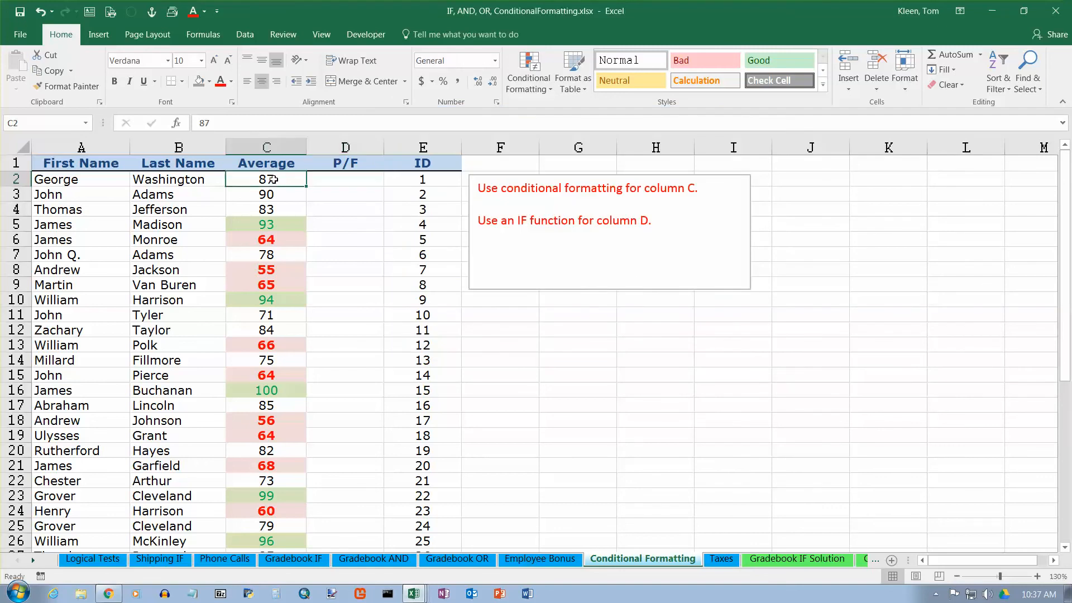